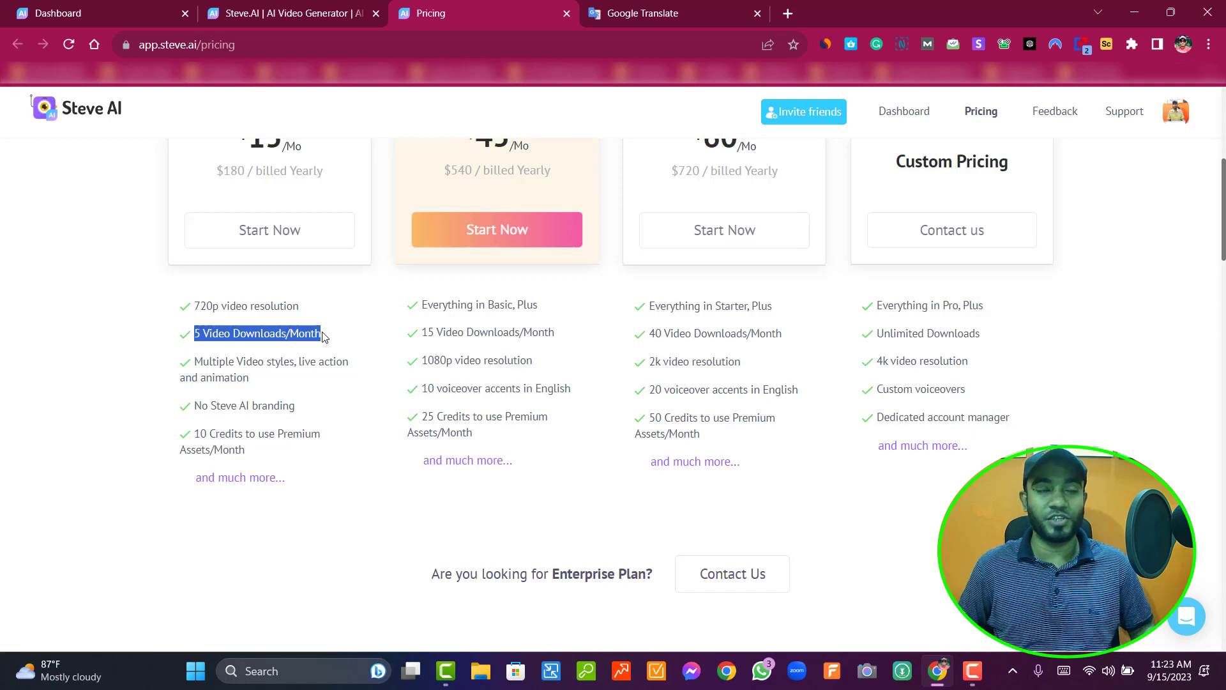
Open the Yoga Tips project from the dashboard's My Projects section and play its video preview.
{"action": "left_click", "coordinate": [1, 7]}
{"action": "scroll", "coordinate": [539, 401], "scroll_direction": "down", "scroll_amount": 1}
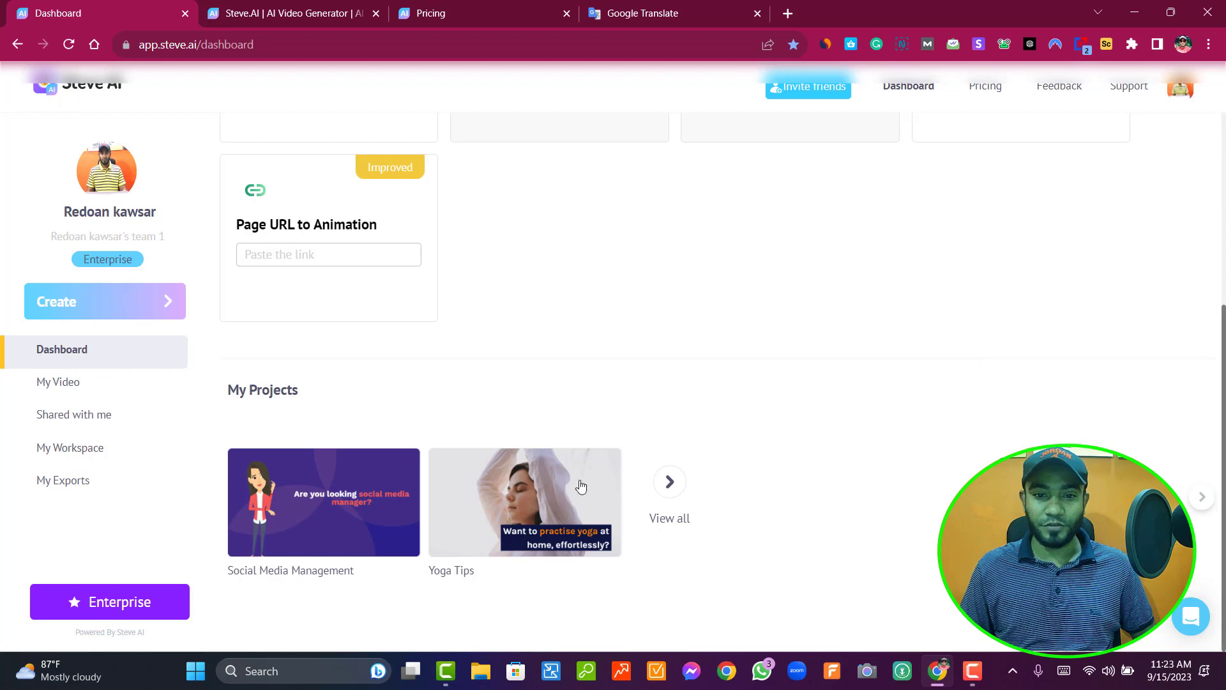
{"action": "left_click", "coordinate": [562, 495]}
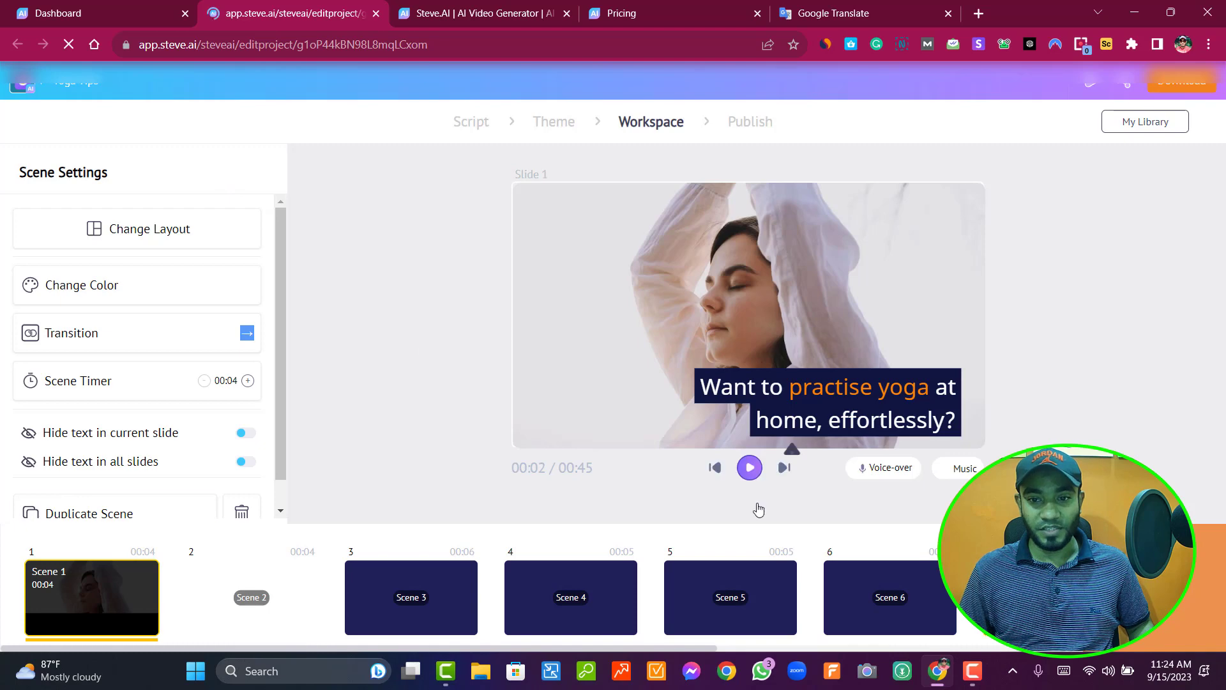
{"action": "left_click", "coordinate": [751, 468]}
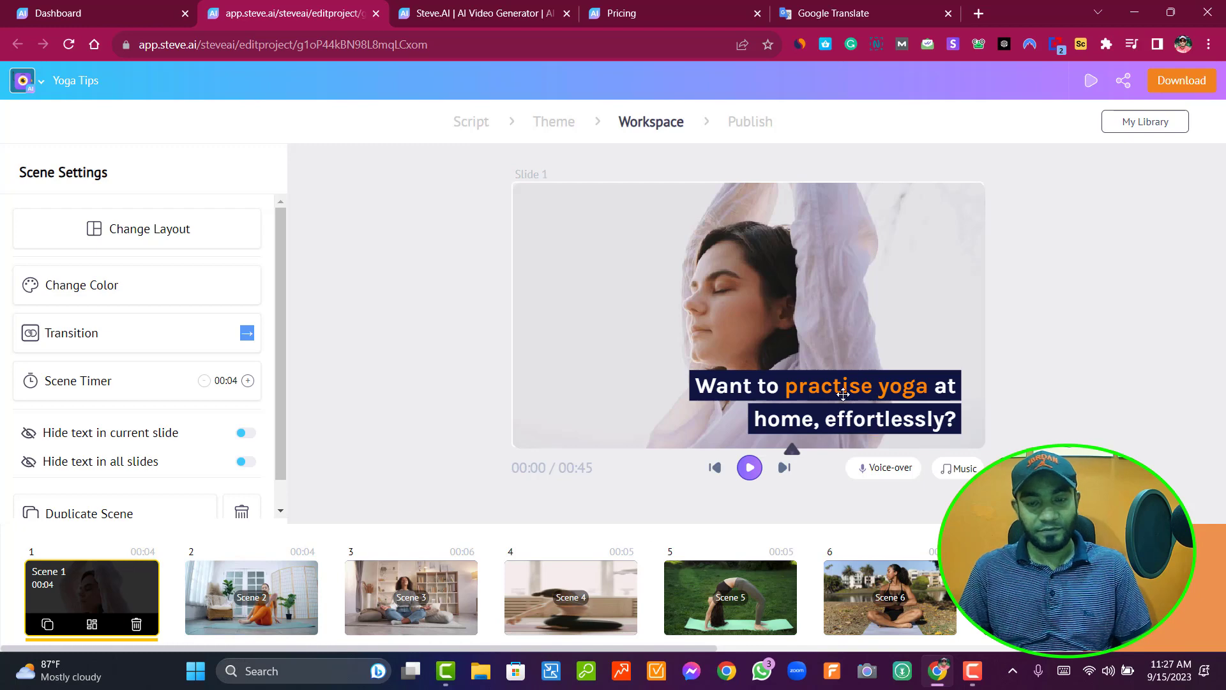
Return to the dashboard and start a new Text to Video project.
{"action": "left_click", "coordinate": [60, 13]}
{"action": "scroll", "coordinate": [344, 337], "scroll_direction": "up", "scroll_amount": 5}
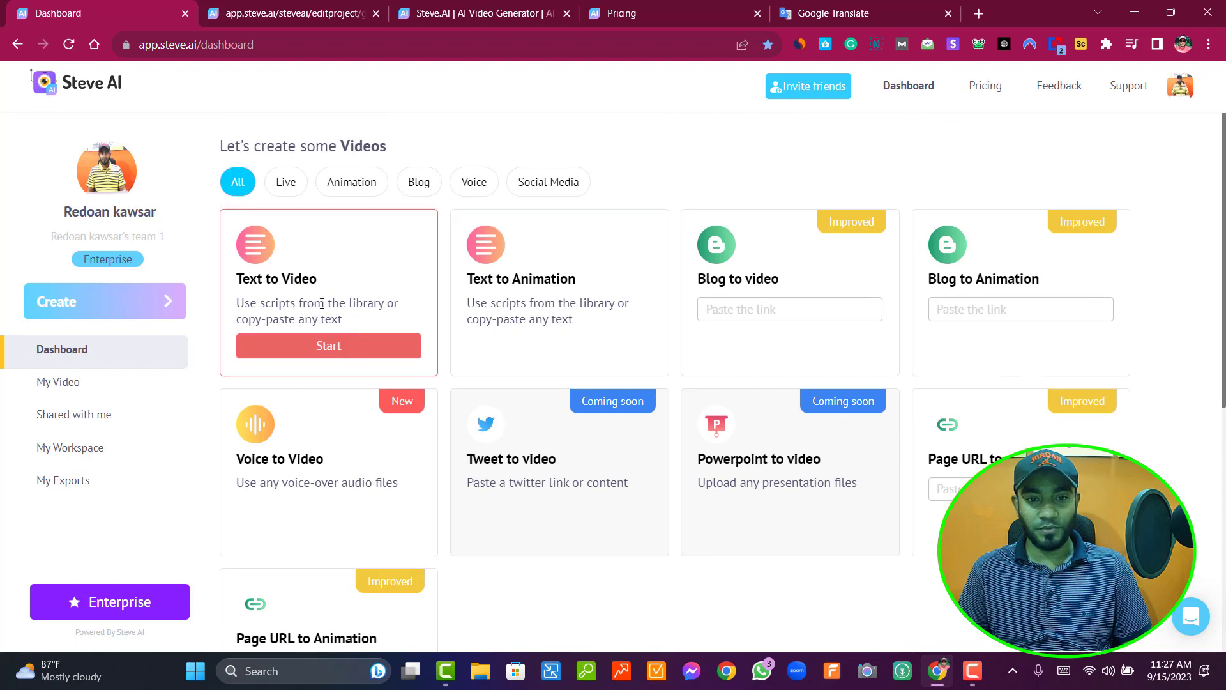
{"action": "left_click", "coordinate": [306, 357]}
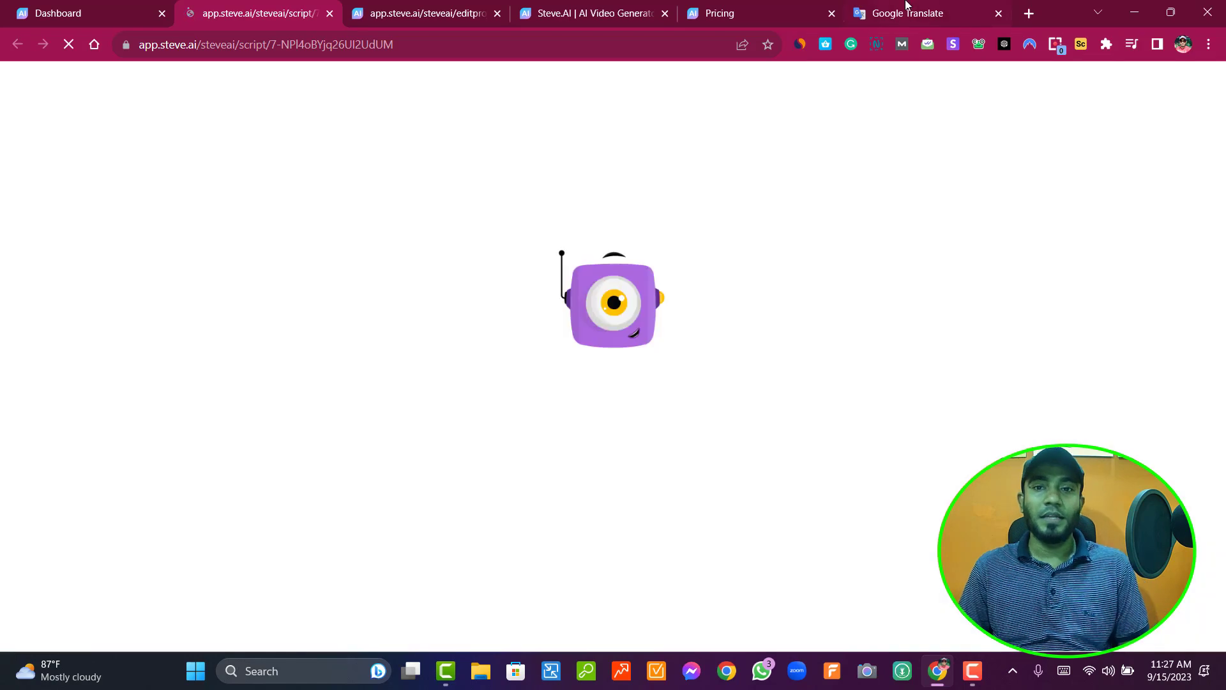
Copy the entire English yoga script from Google Translate and return to the new project's script page.
{"action": "left_click", "coordinate": [908, 8]}
{"action": "scroll", "coordinate": [400, 375], "scroll_direction": "down", "scroll_amount": 4}
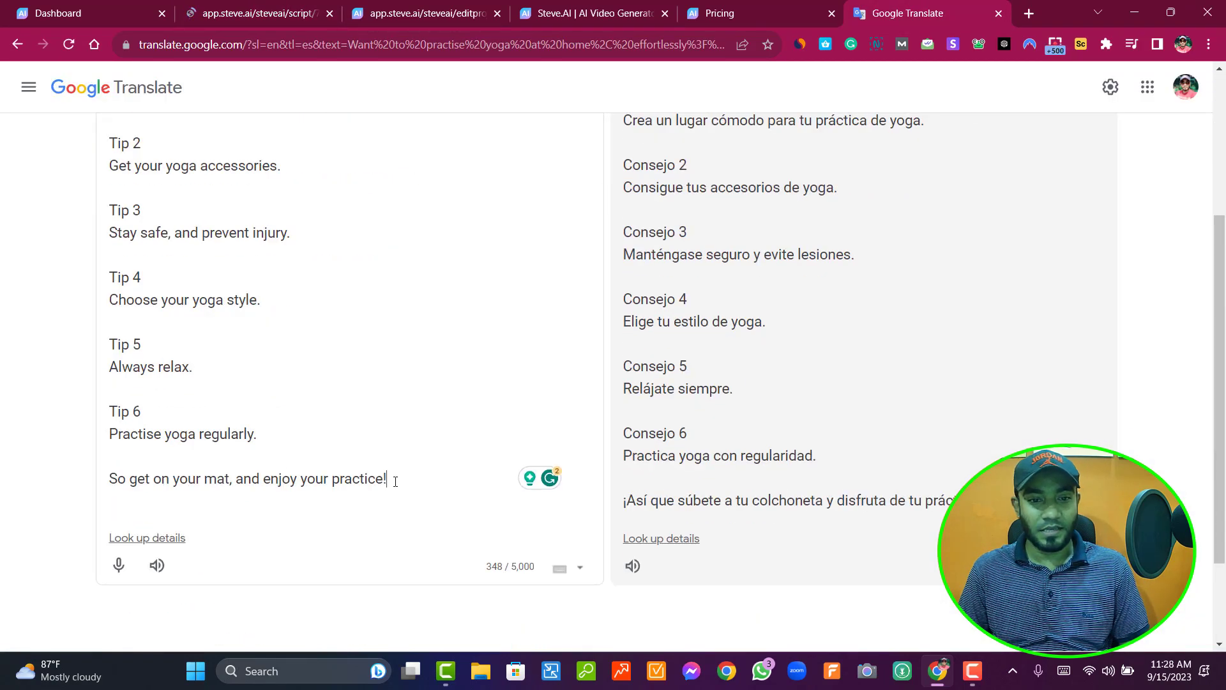
{"action": "left_click_drag", "start_coordinate": [397, 482], "coordinate": [329, 480]}
{"action": "left_click_drag", "start_coordinate": [106, 463], "coordinate": [113, 225]}
{"action": "scroll", "coordinate": [110, 396], "scroll_direction": "up", "scroll_amount": 4}
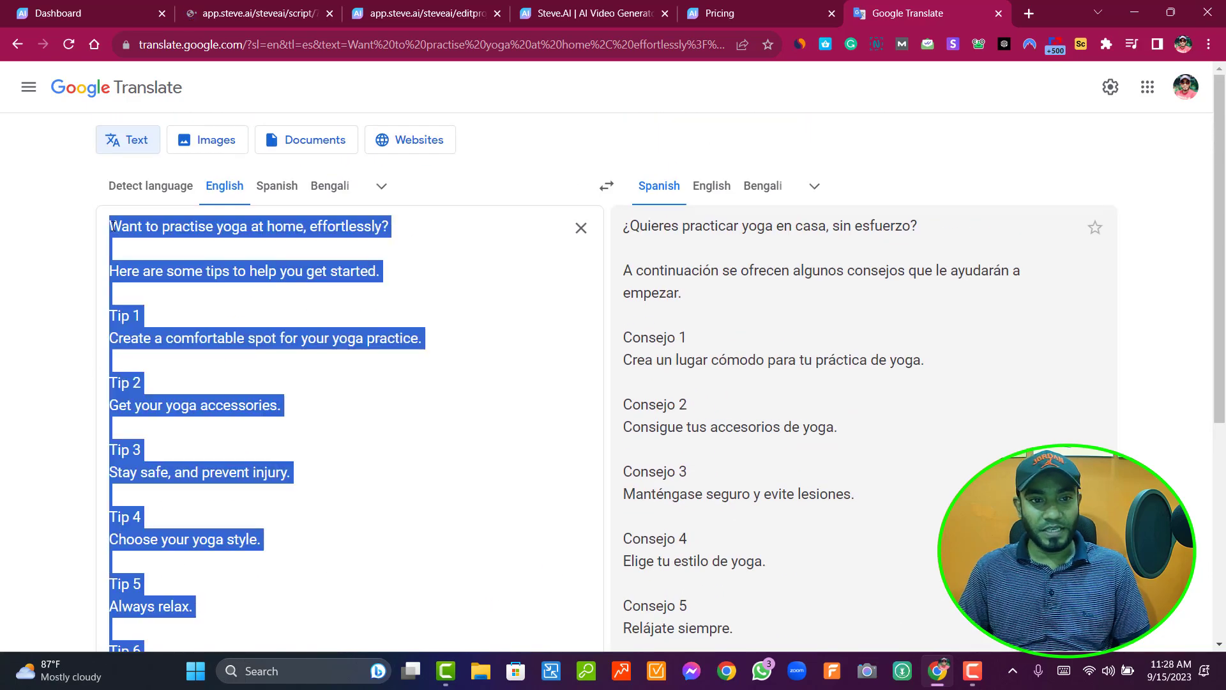
{"action": "right_click", "coordinate": [176, 230]}
{"action": "left_click", "coordinate": [213, 290]}
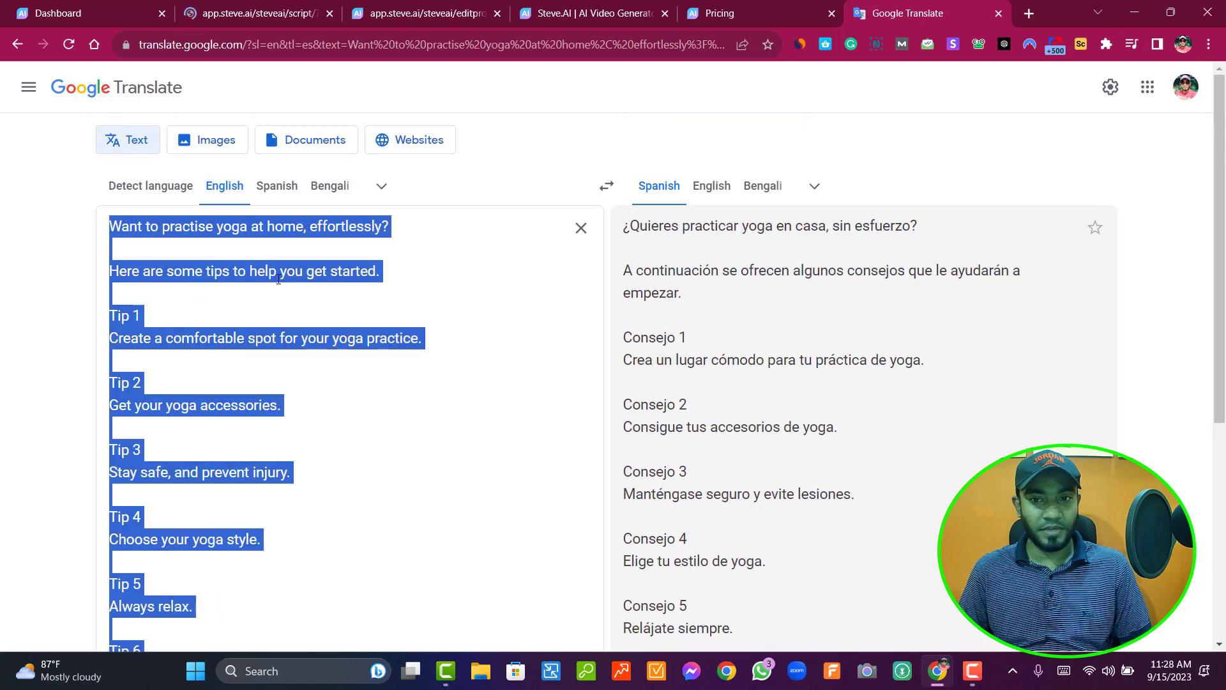
{"action": "left_click", "coordinate": [212, 5]}
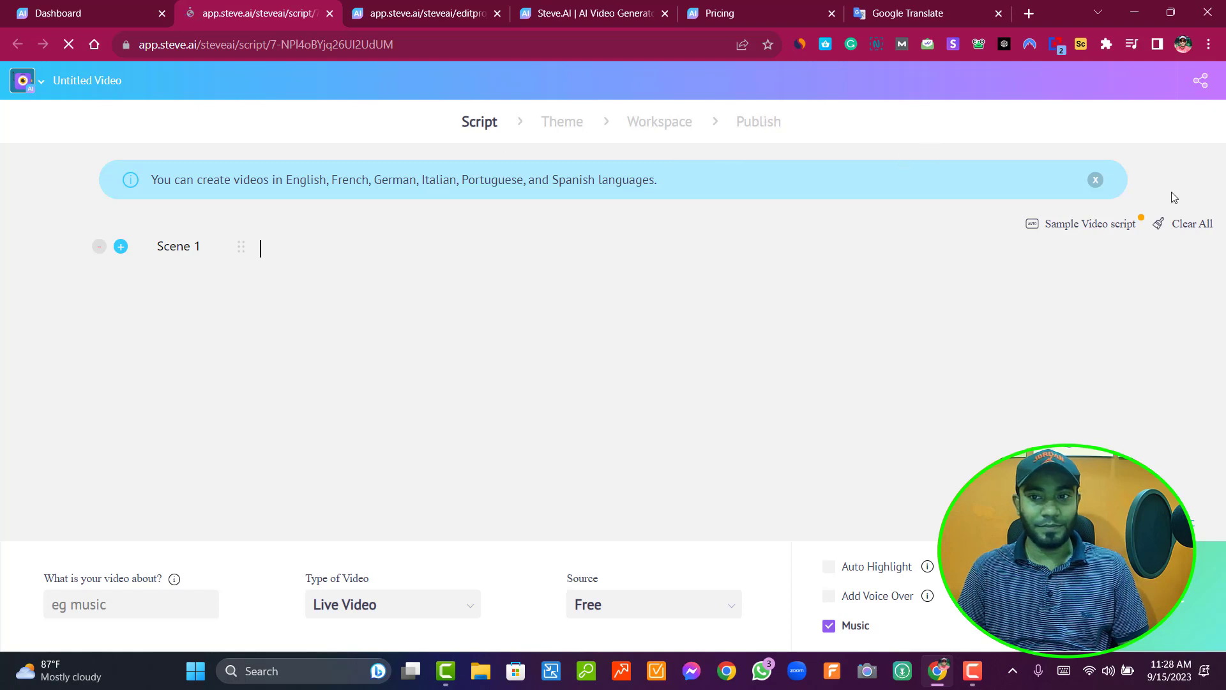
Open the sample video script generator and keep Live Video as the type and Horizontal (16:9) as the ratio.
{"action": "left_click", "coordinate": [1086, 223]}
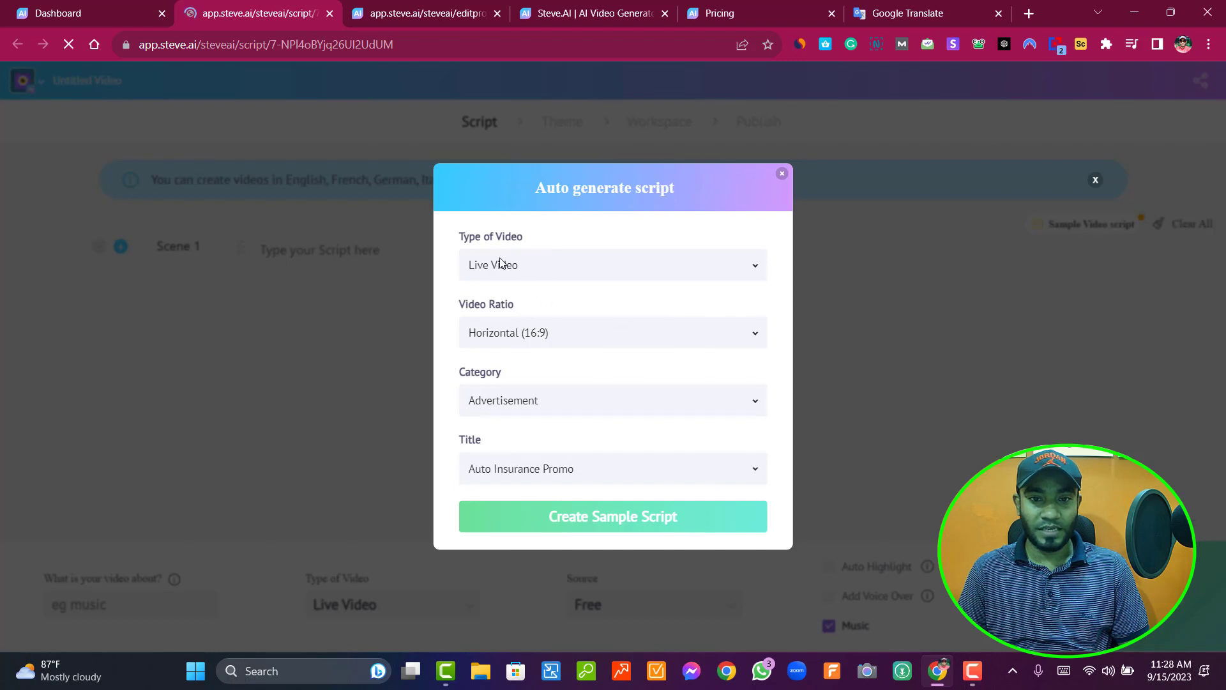
{"action": "left_click", "coordinate": [564, 271]}
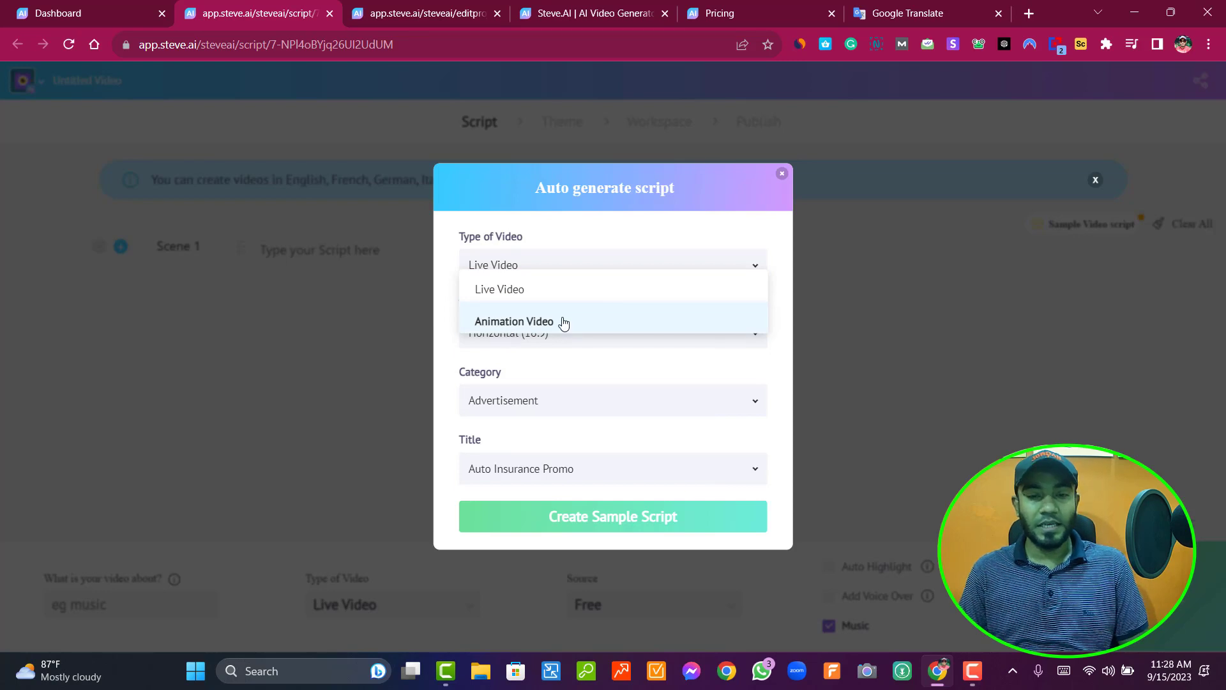
{"action": "left_click", "coordinate": [488, 295]}
{"action": "left_click", "coordinate": [518, 338]}
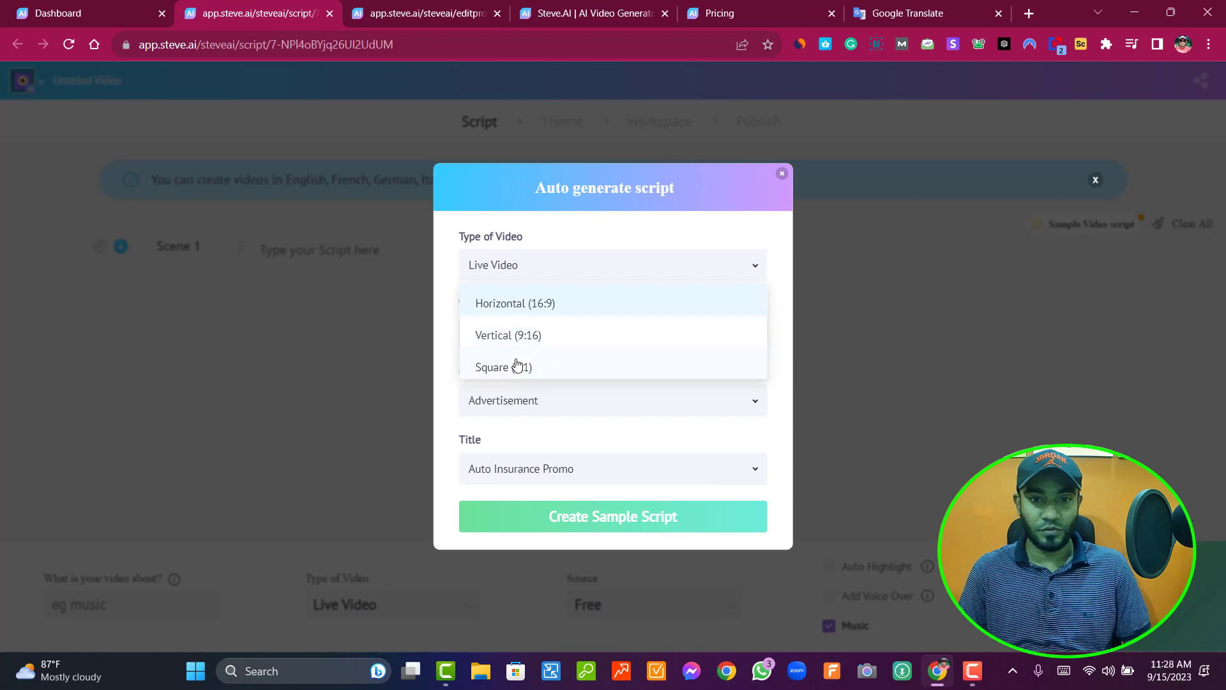
{"action": "left_click", "coordinate": [455, 318]}
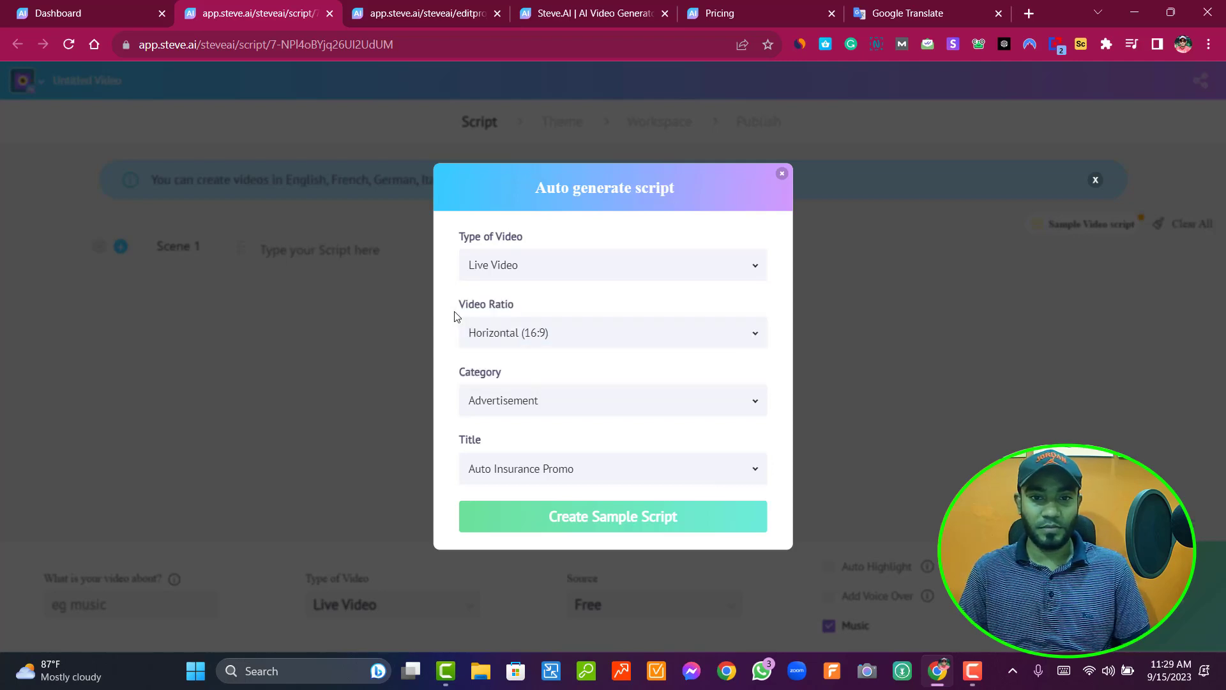
{"action": "left_click", "coordinate": [629, 328]}
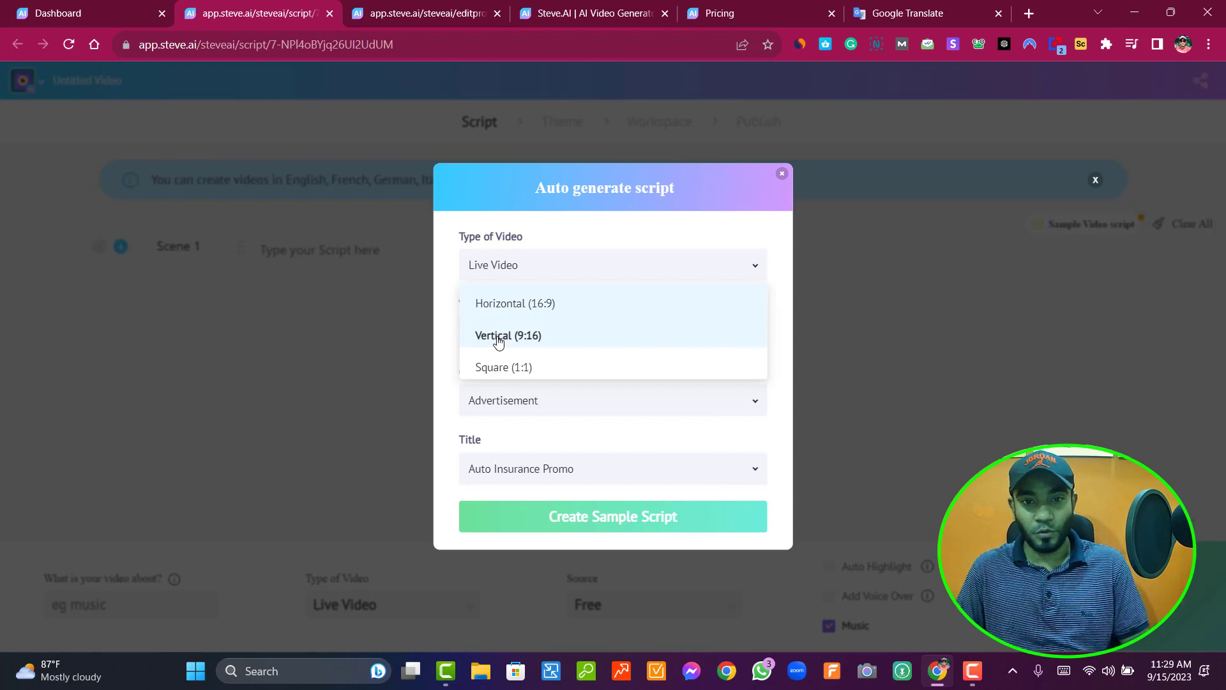
{"action": "left_click", "coordinate": [452, 343]}
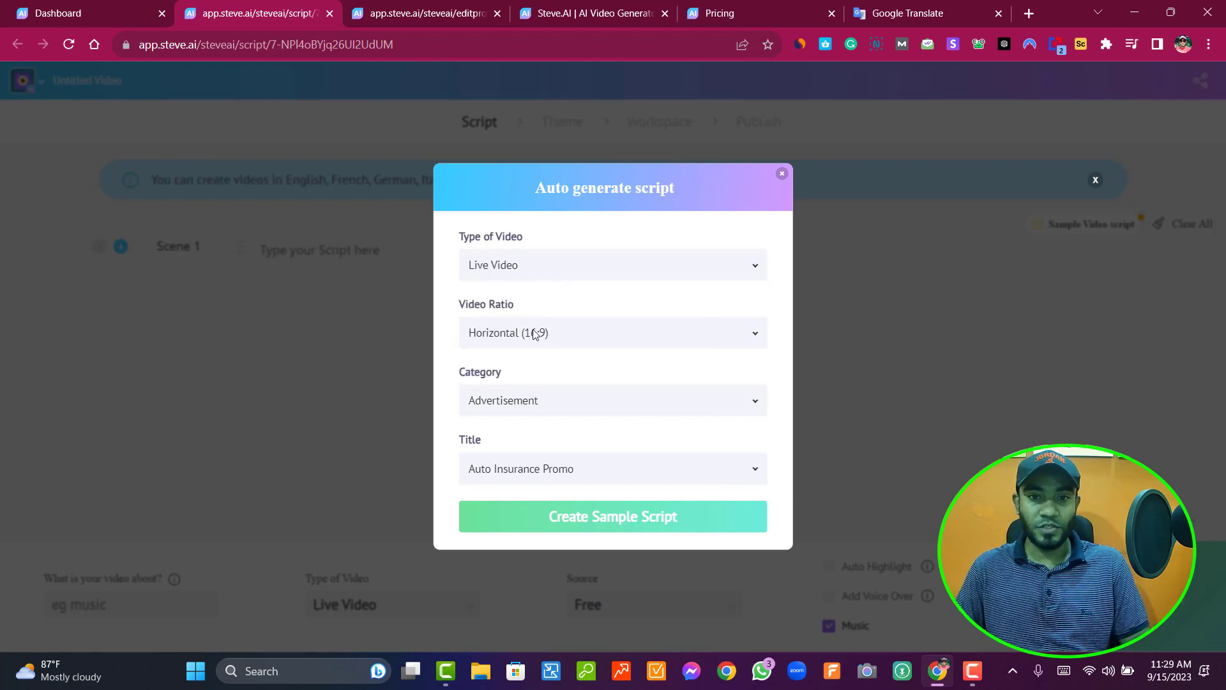
Set the sample script's category to Explainer Video.
{"action": "left_click", "coordinate": [518, 407]}
{"action": "scroll", "coordinate": [556, 362], "scroll_direction": "down", "scroll_amount": 2}
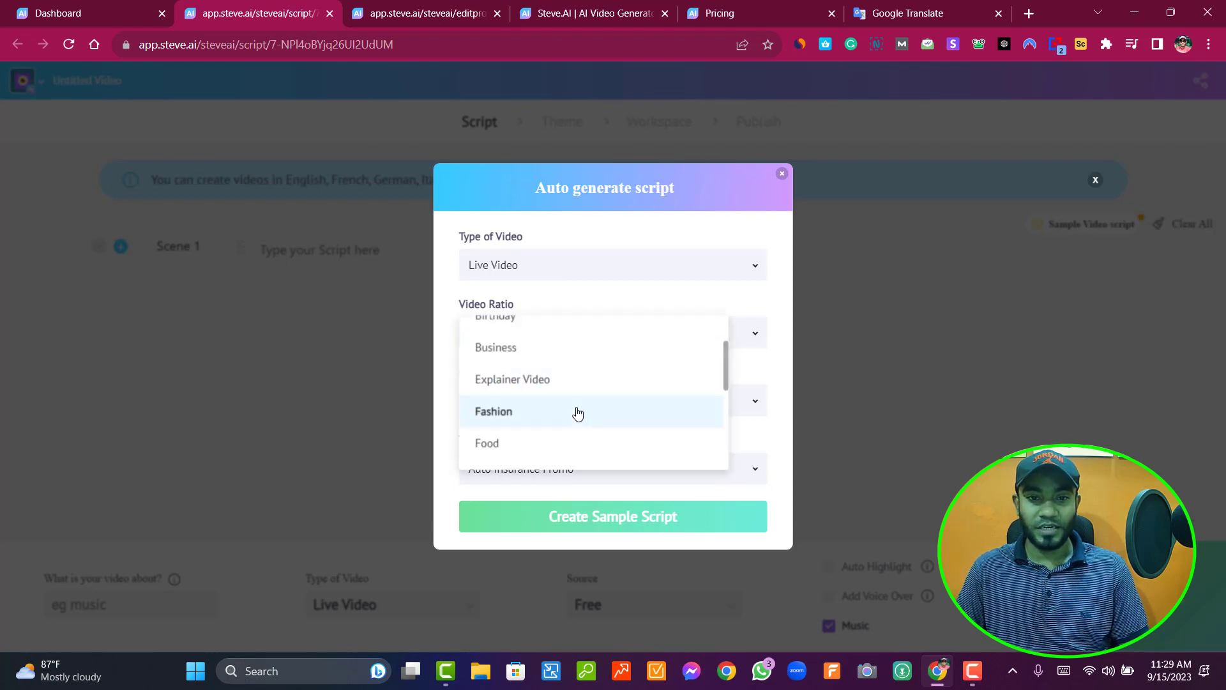
{"action": "scroll", "coordinate": [562, 386], "scroll_direction": "down", "scroll_amount": 1}
{"action": "scroll", "coordinate": [496, 389], "scroll_direction": "up", "scroll_amount": 1}
{"action": "scroll", "coordinate": [579, 409], "scroll_direction": "down", "scroll_amount": 1}
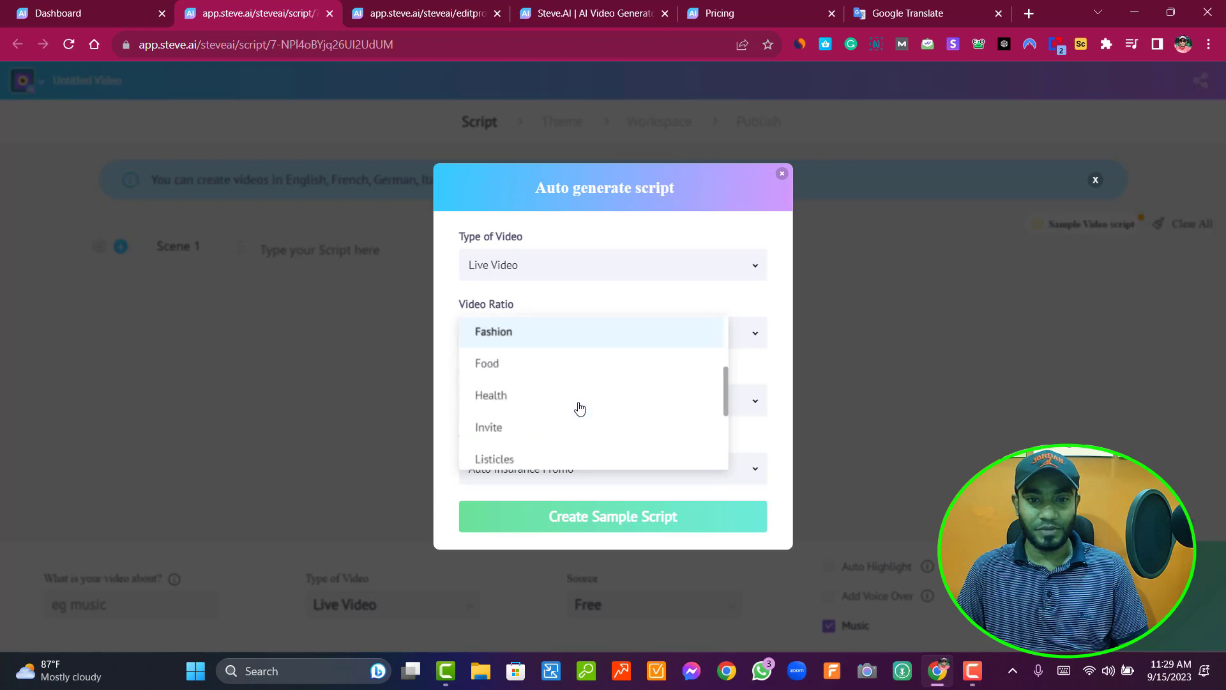
{"action": "scroll", "coordinate": [572, 414], "scroll_direction": "down", "scroll_amount": 3}
{"action": "scroll", "coordinate": [546, 441], "scroll_direction": "up", "scroll_amount": 5}
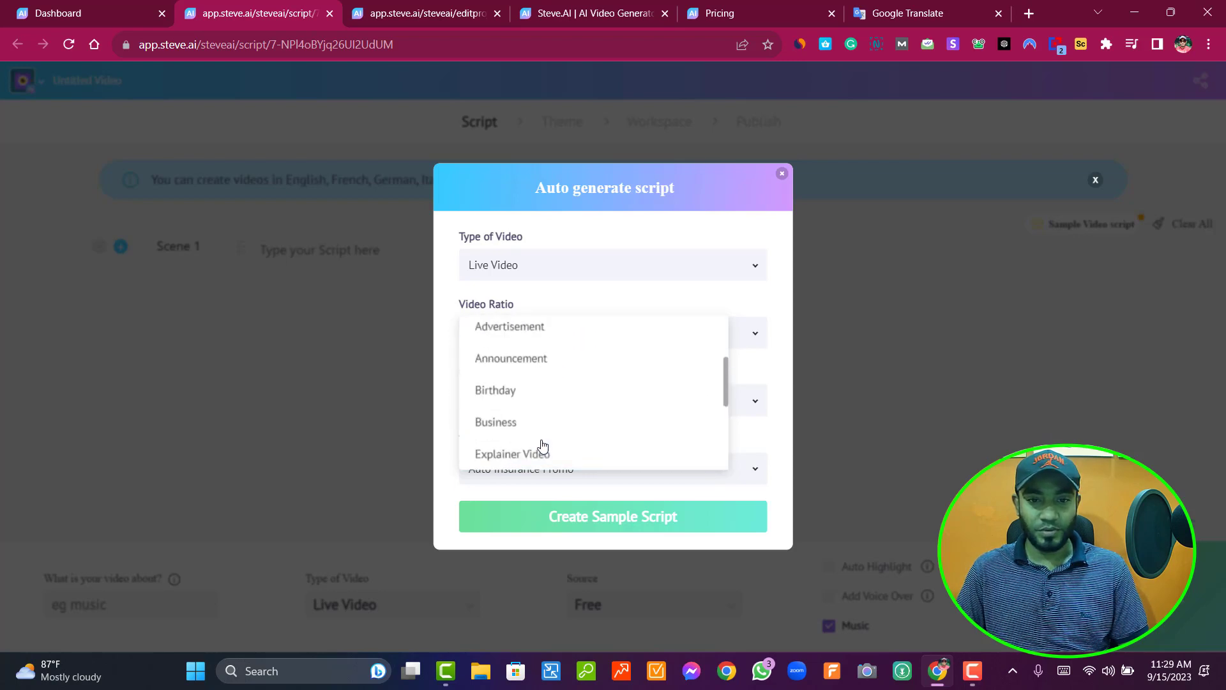
{"action": "scroll", "coordinate": [531, 379], "scroll_direction": "down", "scroll_amount": 3}
{"action": "scroll", "coordinate": [507, 425], "scroll_direction": "up", "scroll_amount": 2}
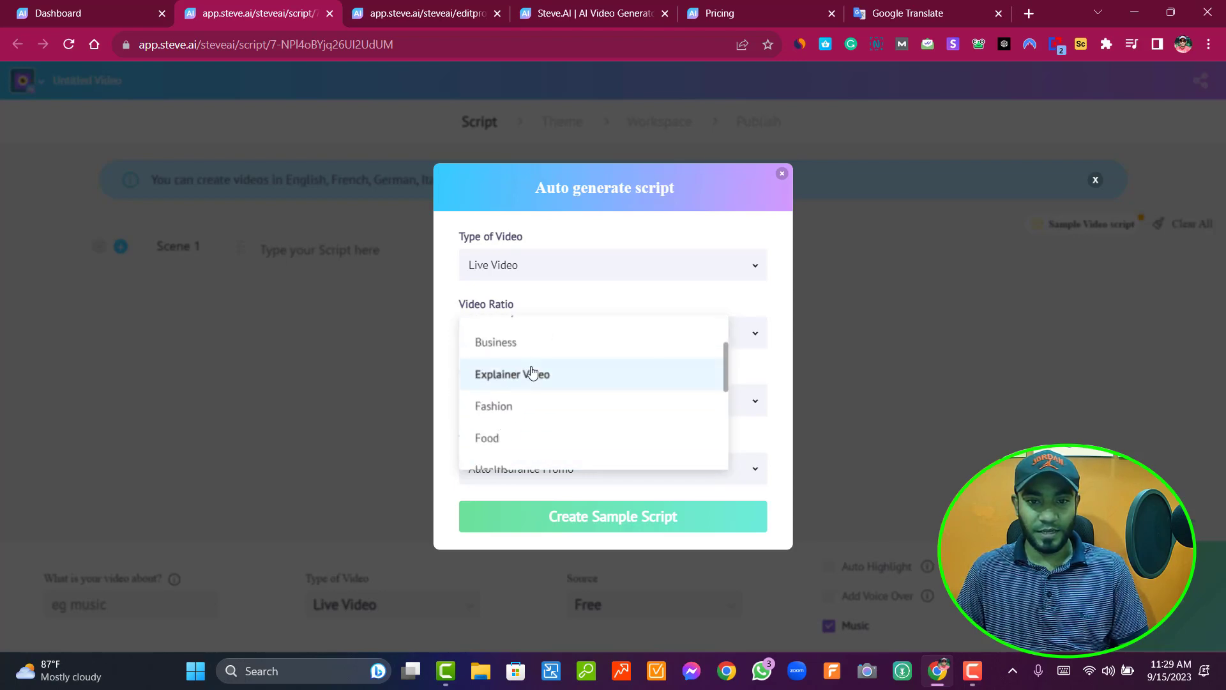
{"action": "left_click", "coordinate": [532, 373]}
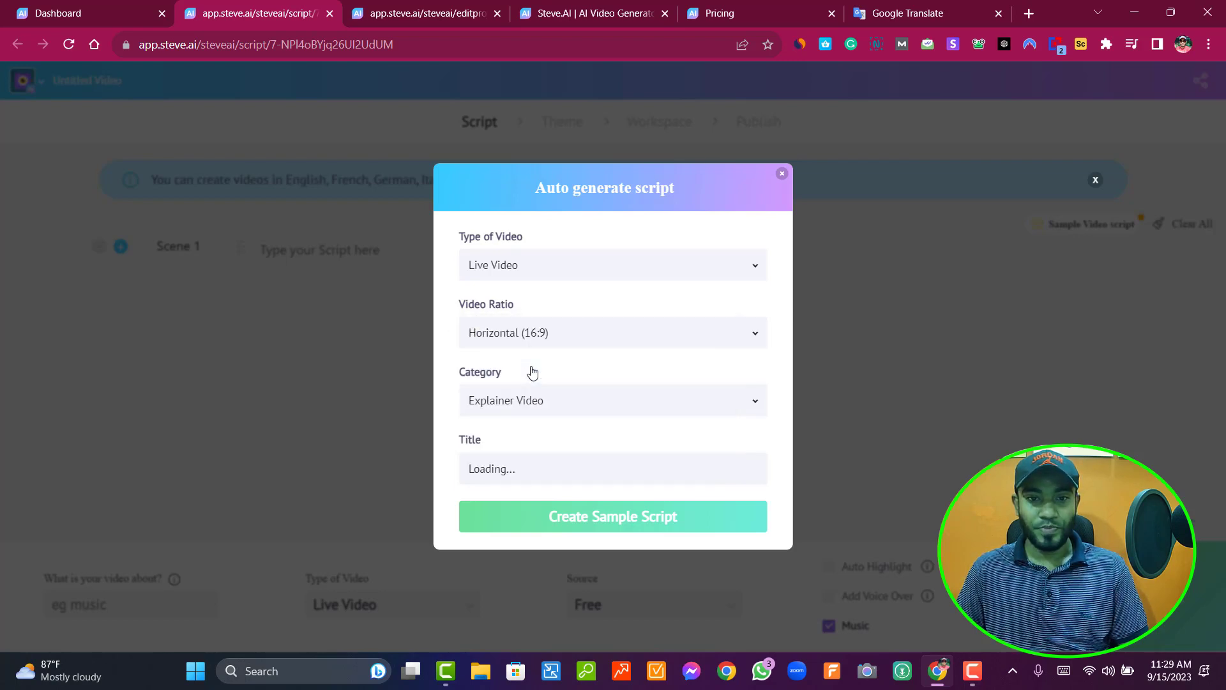
Create the sample script with the title Fitness Promo and review its scenes from first to last.
{"action": "left_click", "coordinate": [520, 476]}
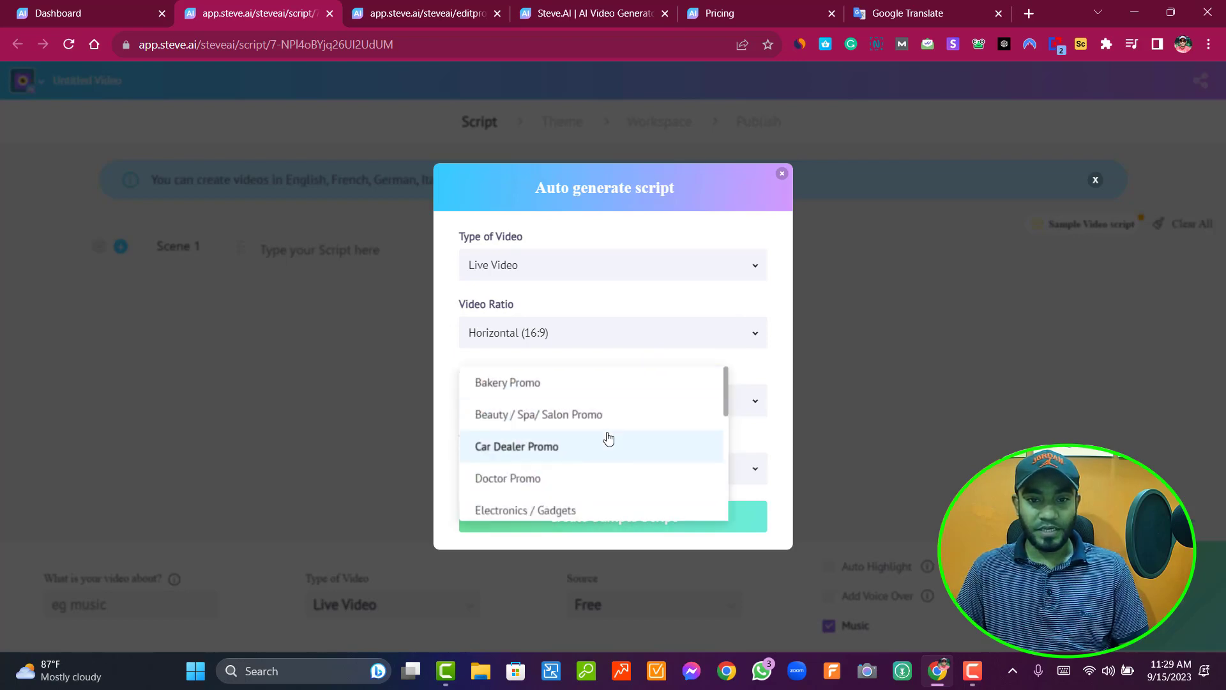
{"action": "scroll", "coordinate": [608, 438], "scroll_direction": "down", "scroll_amount": 3}
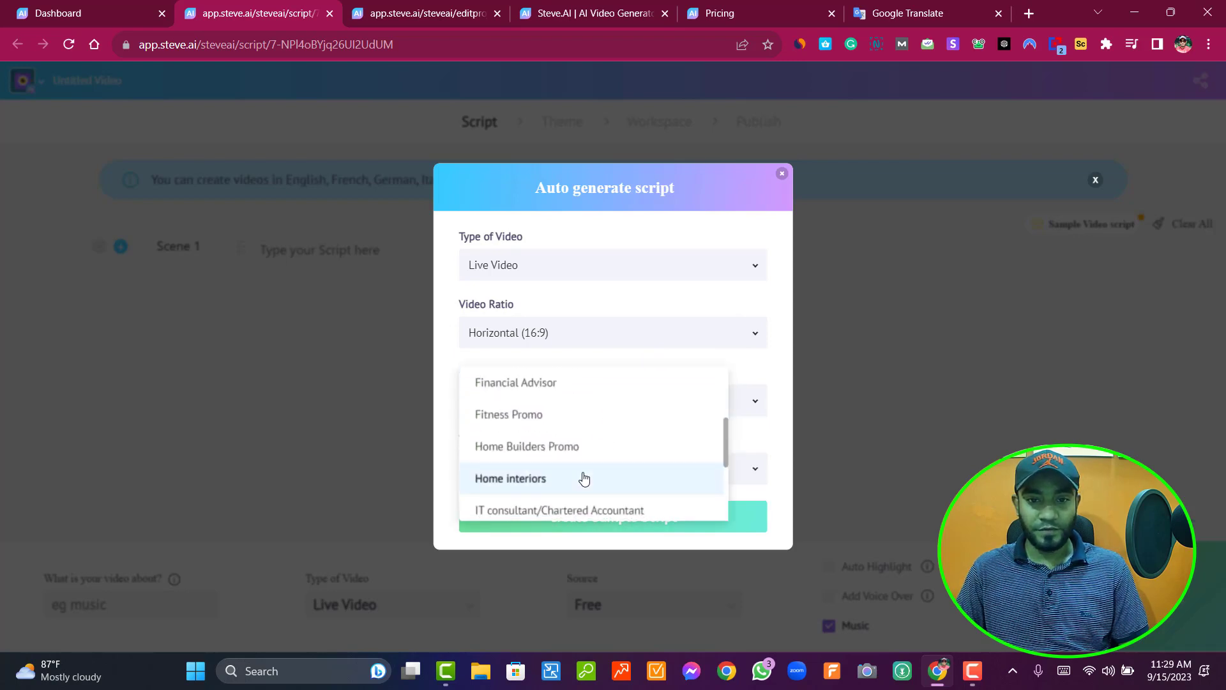
{"action": "left_click", "coordinate": [527, 416]}
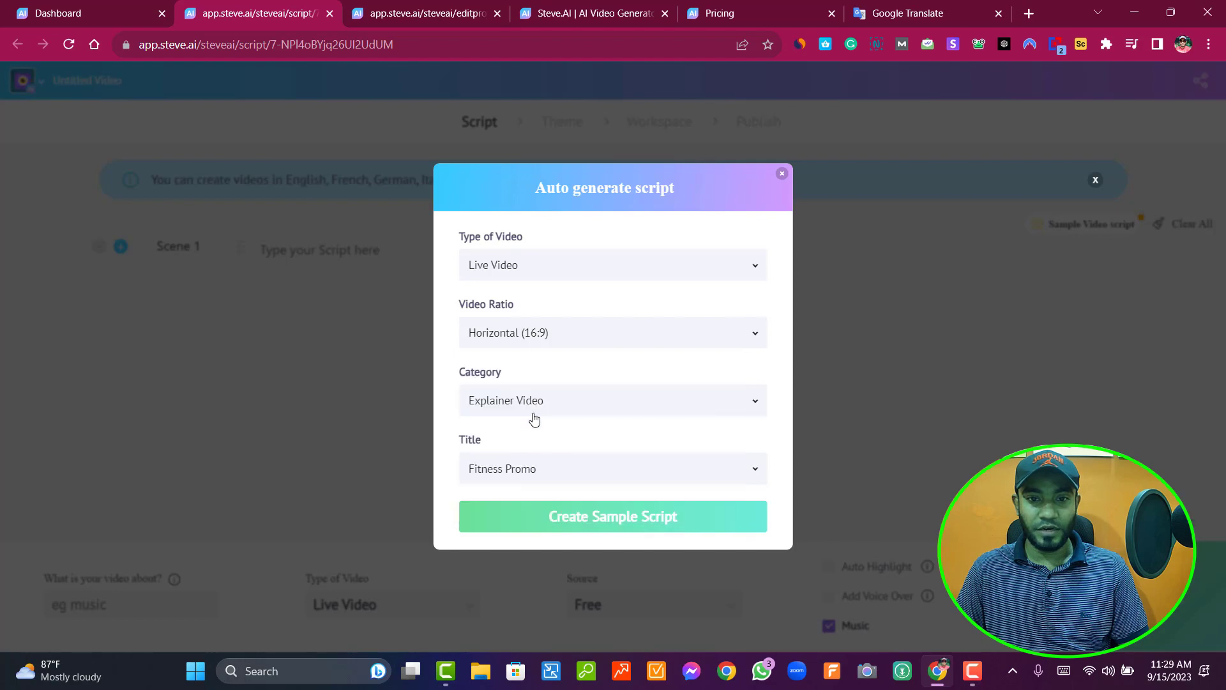
{"action": "left_click", "coordinate": [606, 517]}
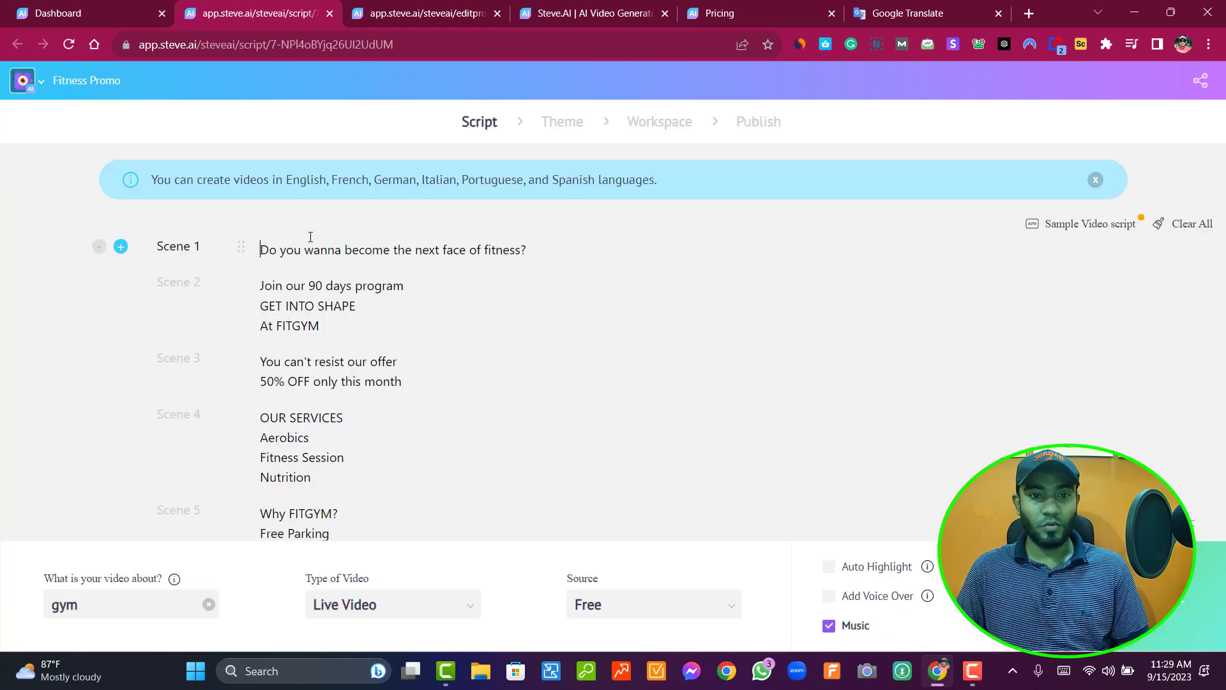
{"action": "scroll", "coordinate": [362, 425], "scroll_direction": "down", "scroll_amount": 3}
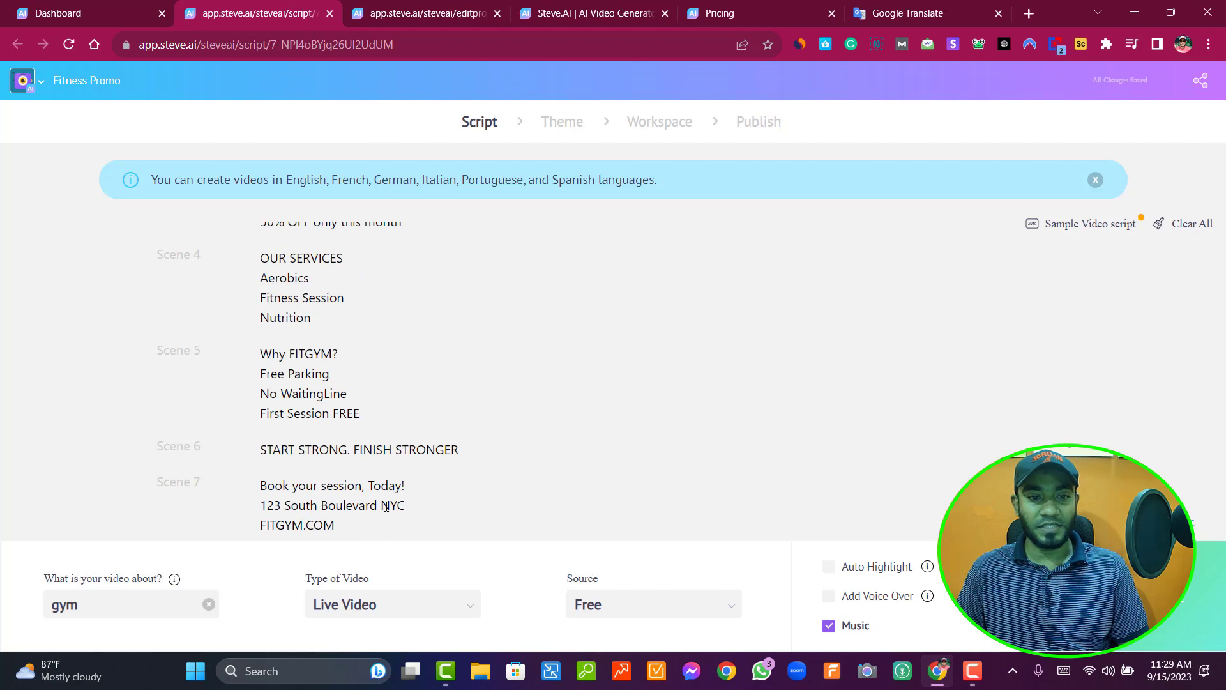
{"action": "scroll", "coordinate": [390, 452], "scroll_direction": "up", "scroll_amount": 3}
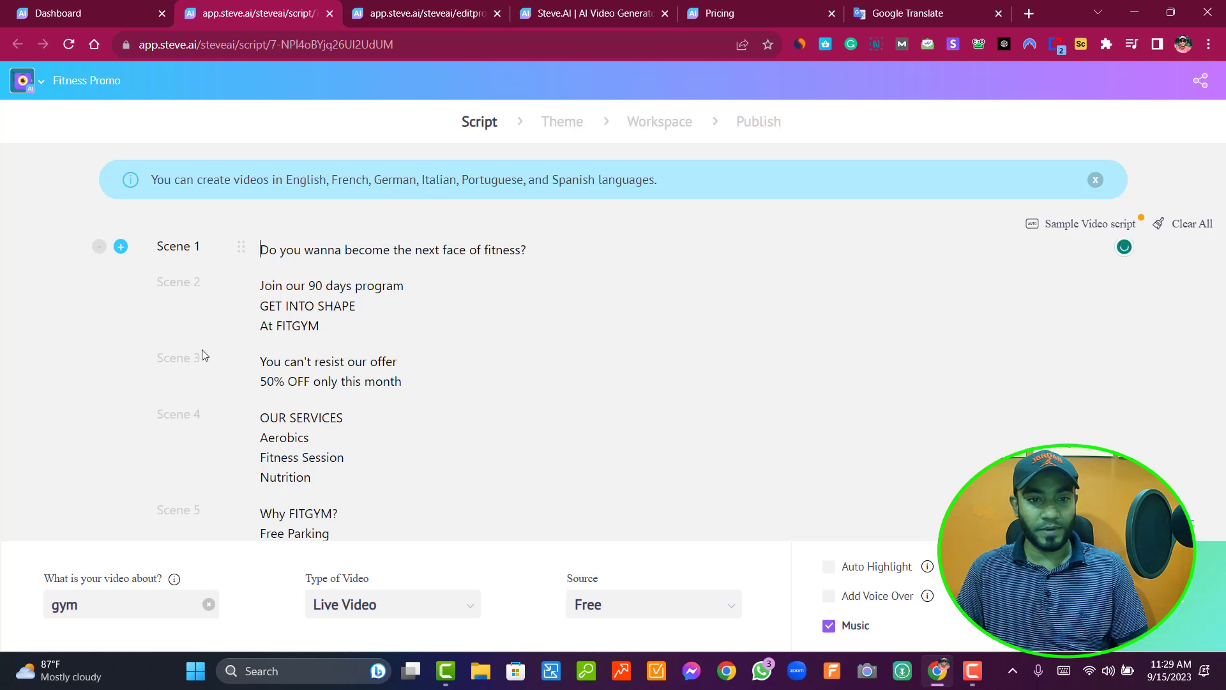
{"action": "scroll", "coordinate": [202, 383], "scroll_direction": "down", "scroll_amount": 4}
{"action": "scroll", "coordinate": [200, 423], "scroll_direction": "up", "scroll_amount": 4}
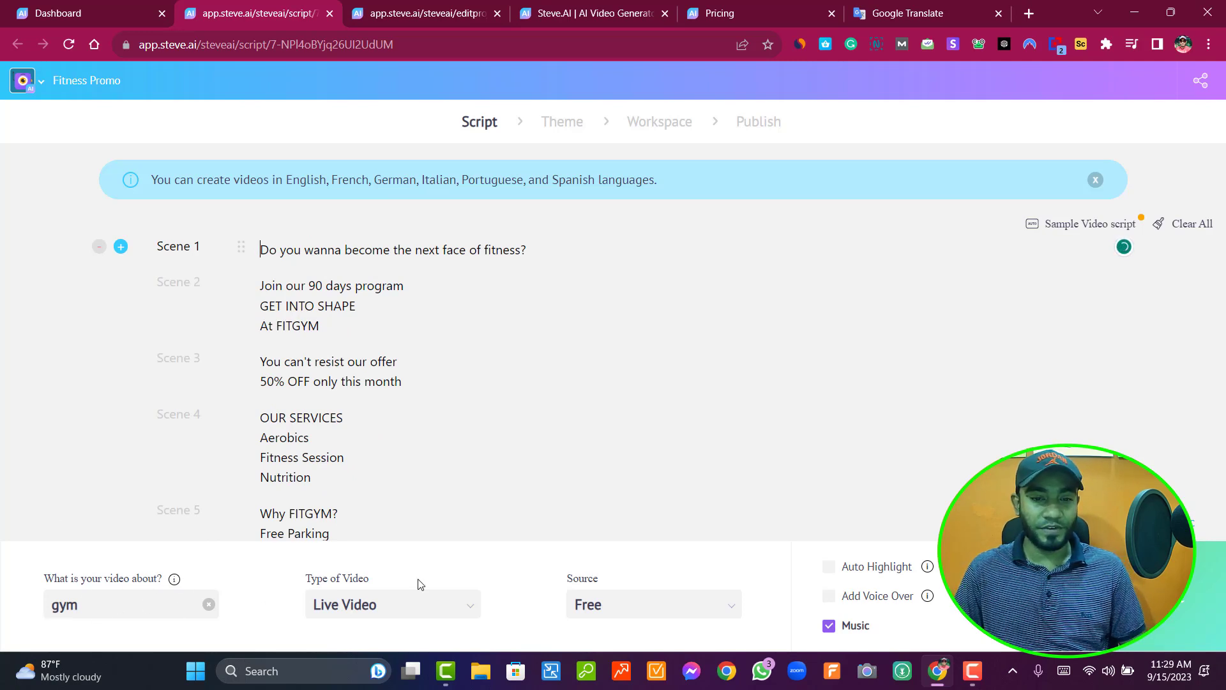
Set the media source to Mix 1 [Free + Elite] and enable Auto Highlight.
{"action": "left_click", "coordinate": [707, 604]}
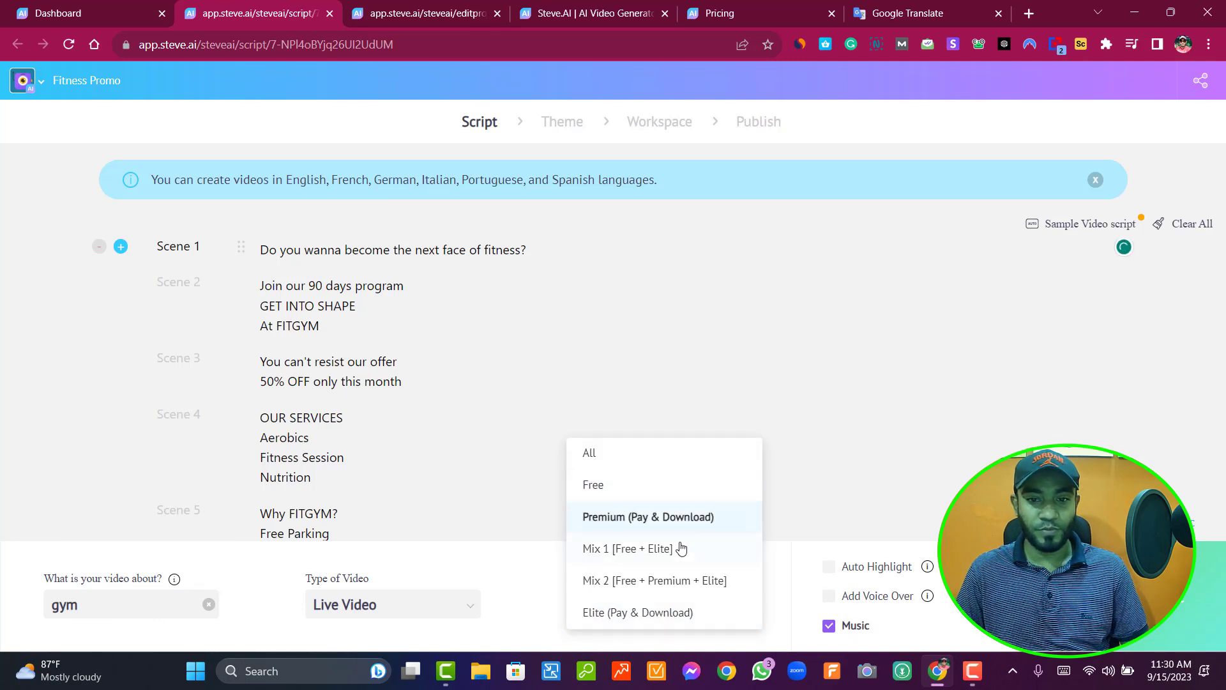
{"action": "left_click", "coordinate": [702, 516]}
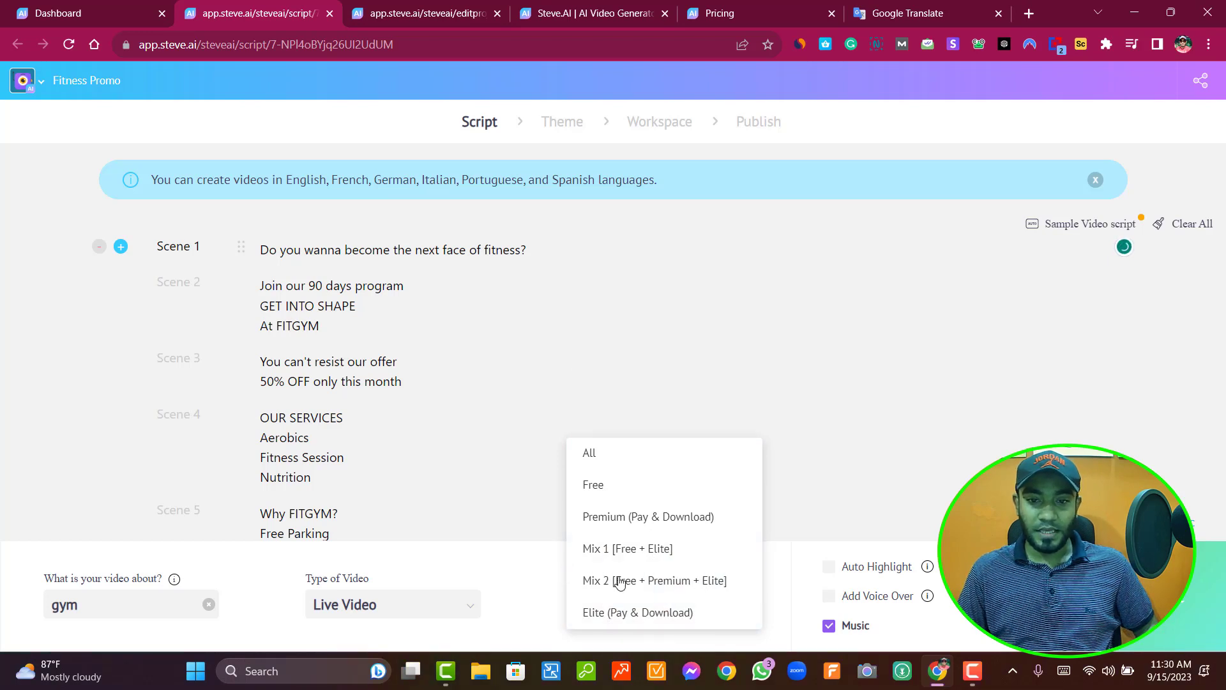
{"action": "left_click", "coordinate": [639, 551]}
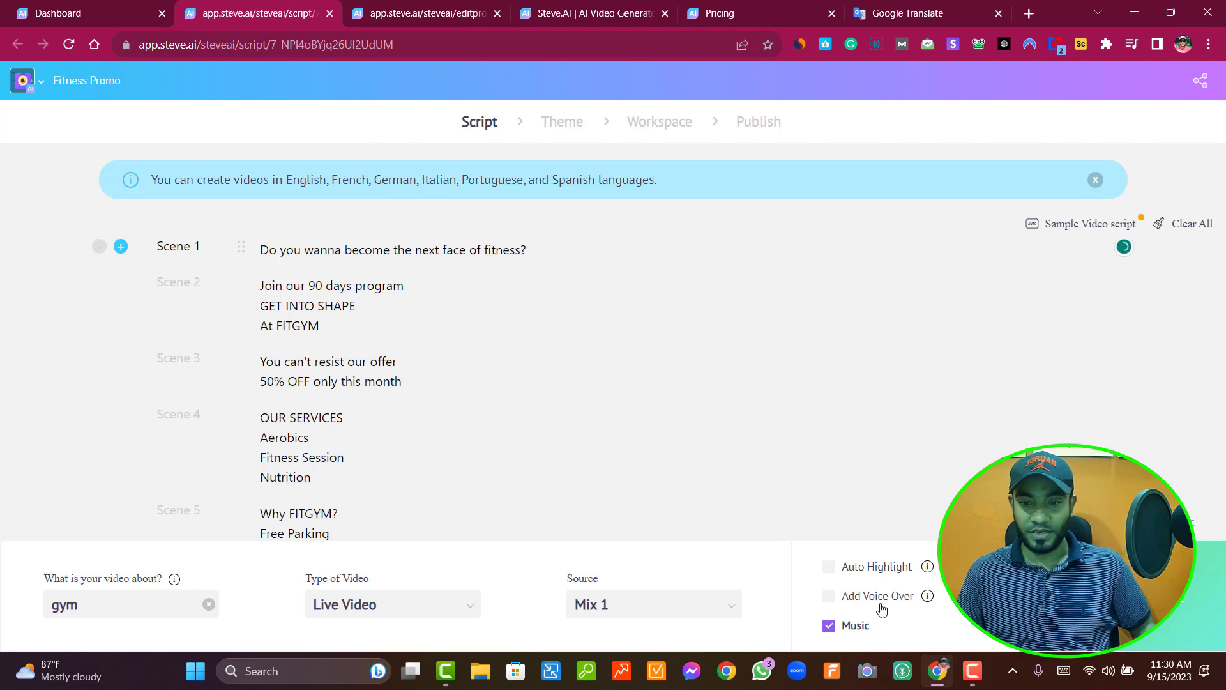
{"action": "left_click", "coordinate": [831, 570]}
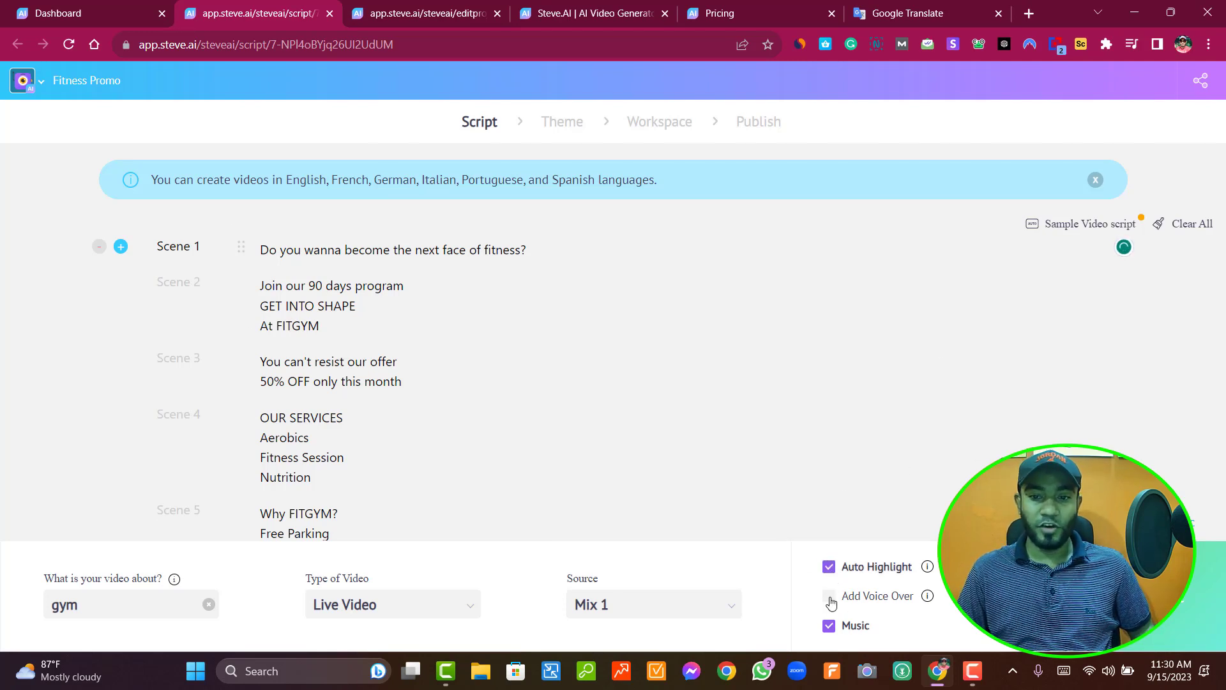
Enable the voice-over and keep English as its language.
{"action": "left_click", "coordinate": [830, 602]}
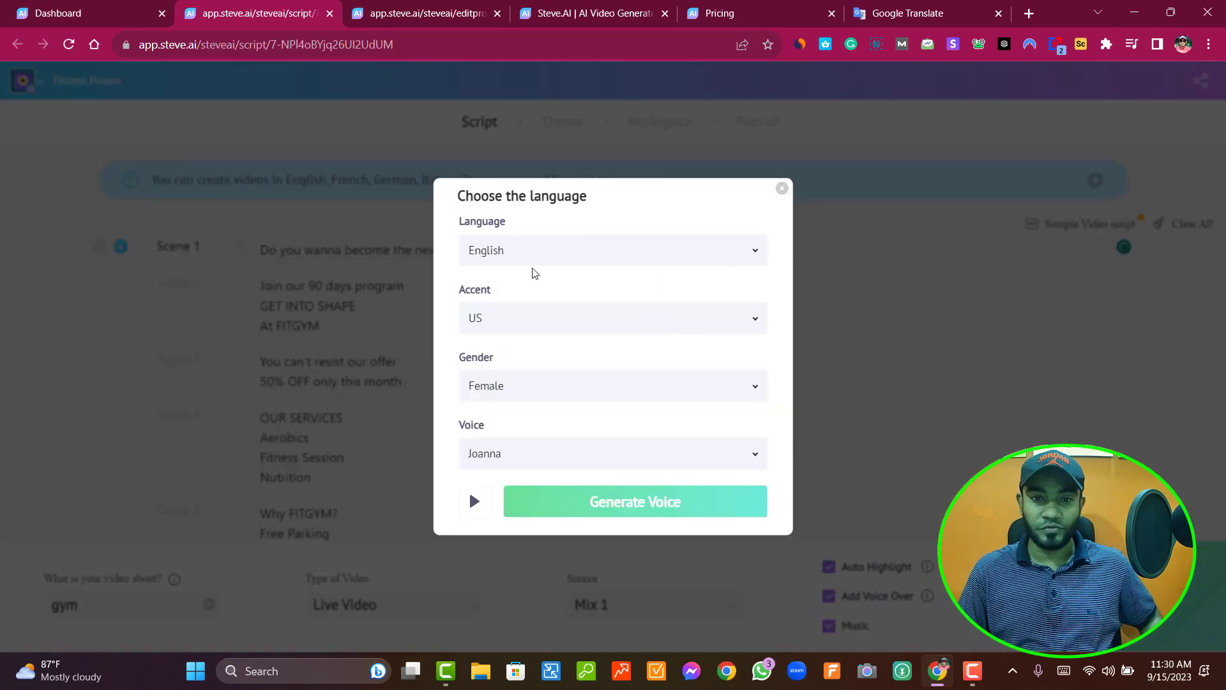
{"action": "left_click", "coordinate": [576, 255]}
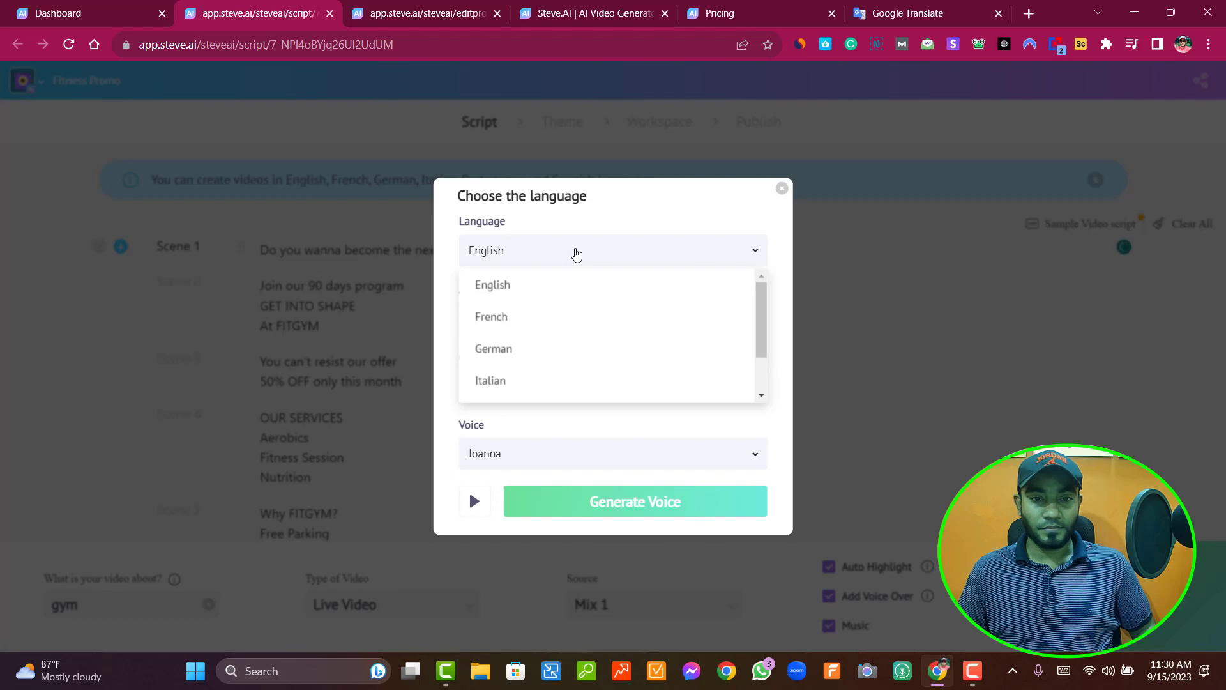
{"action": "scroll", "coordinate": [585, 347], "scroll_direction": "down", "scroll_amount": 3}
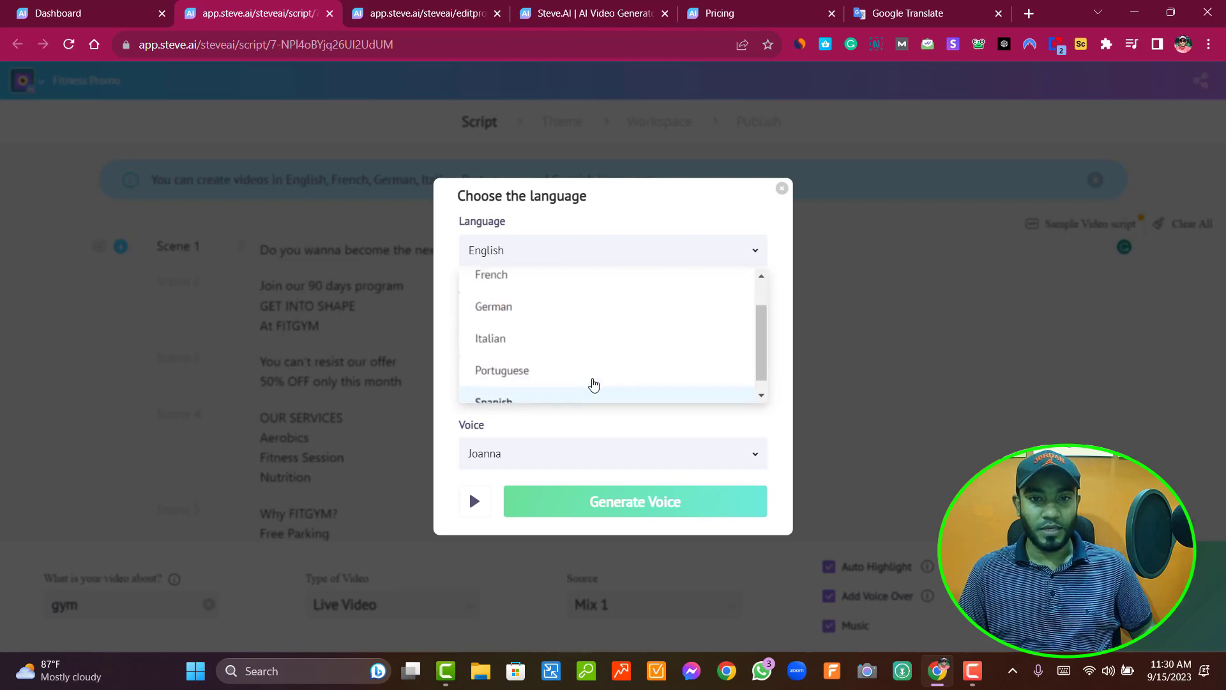
{"action": "scroll", "coordinate": [585, 345], "scroll_direction": "up", "scroll_amount": 3}
{"action": "left_click", "coordinate": [660, 208]}
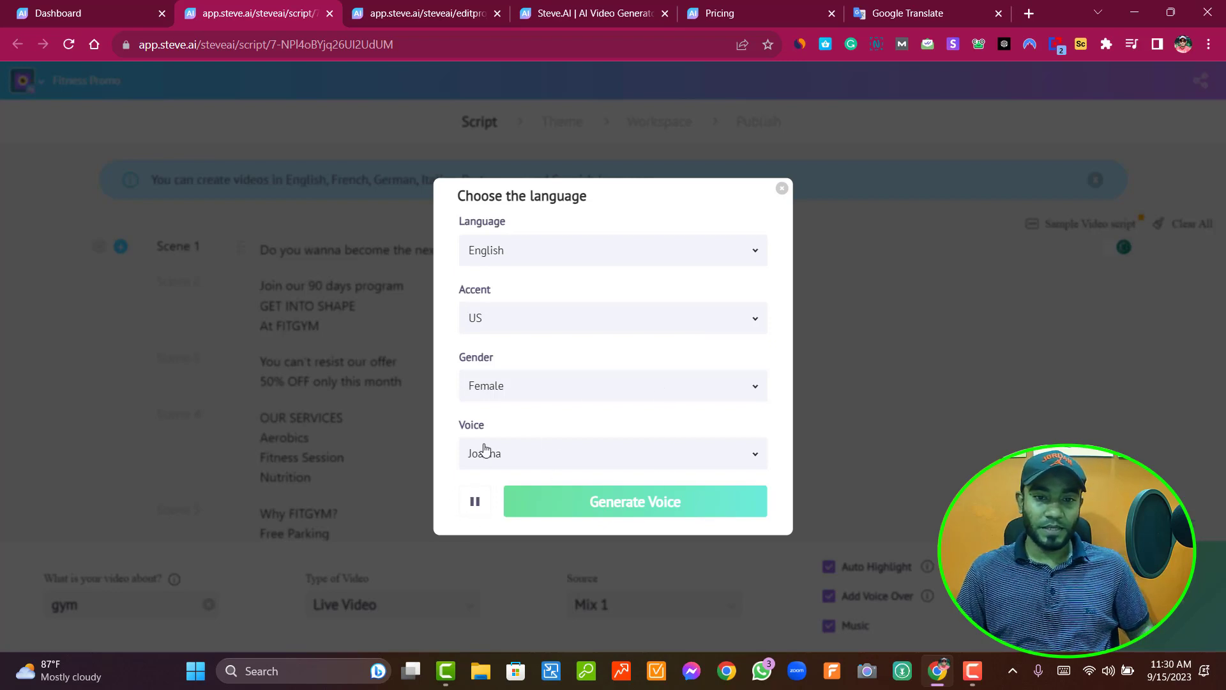
Keep Joanna as the US female voice and generate the voice-over.
{"action": "left_click", "coordinate": [521, 457]}
{"action": "scroll", "coordinate": [546, 384], "scroll_direction": "down", "scroll_amount": 1}
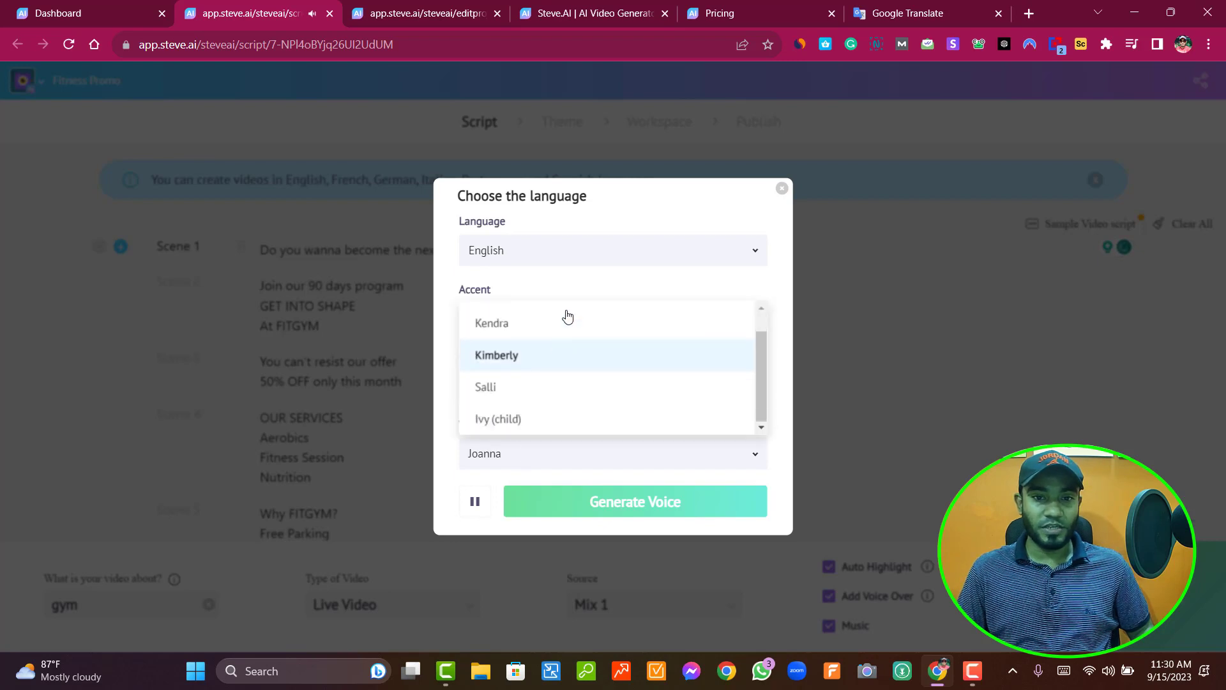
{"action": "scroll", "coordinate": [562, 415], "scroll_direction": "up", "scroll_amount": 1}
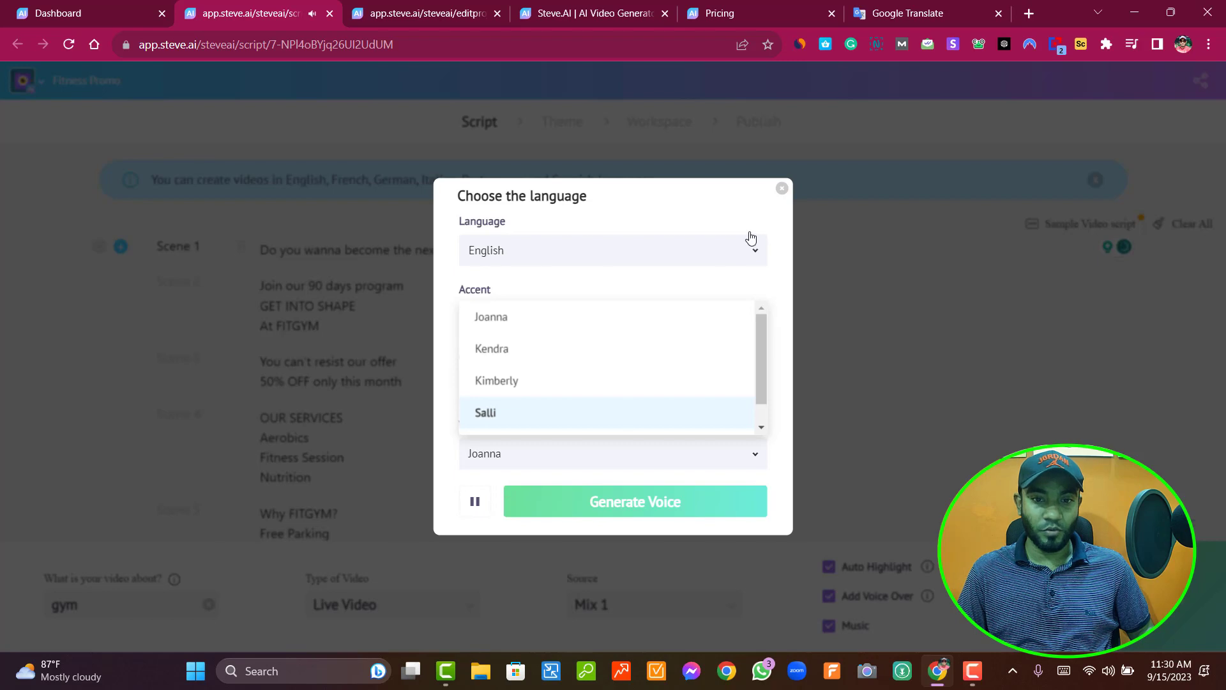
{"action": "left_click", "coordinate": [718, 283]}
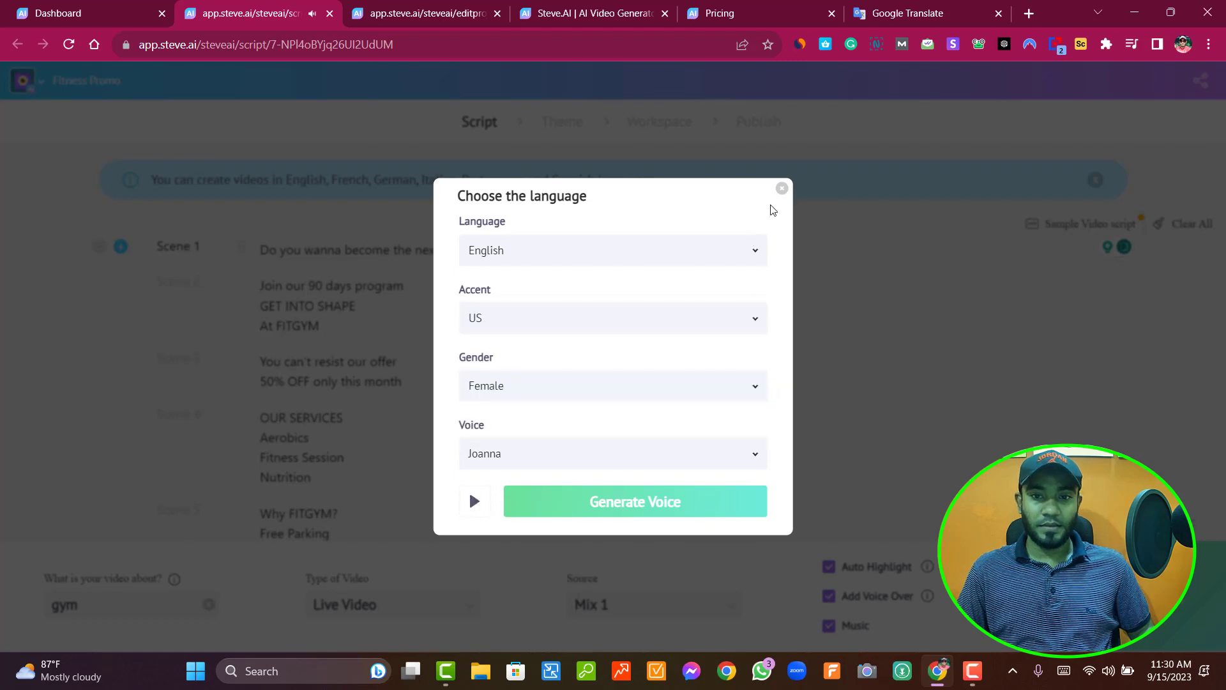
{"action": "left_click", "coordinate": [592, 504]}
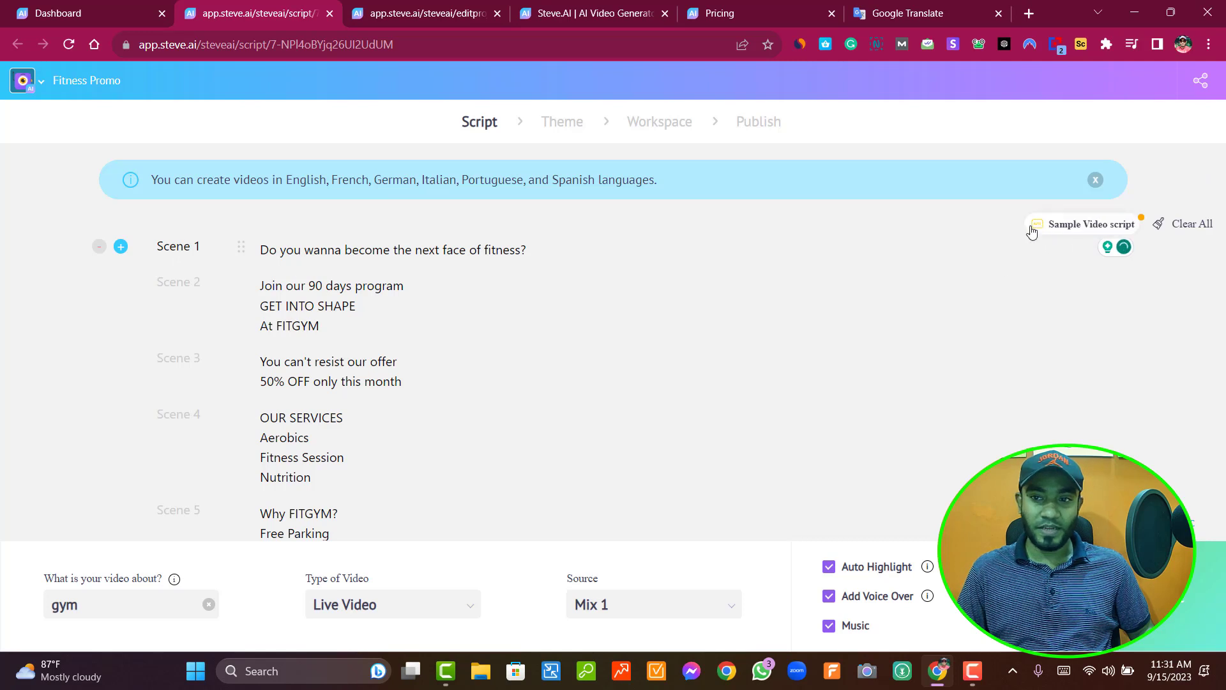
Clear the sample script, paste the yoga tips script in its place and check the order of its scenes.
{"action": "left_click", "coordinate": [1205, 225]}
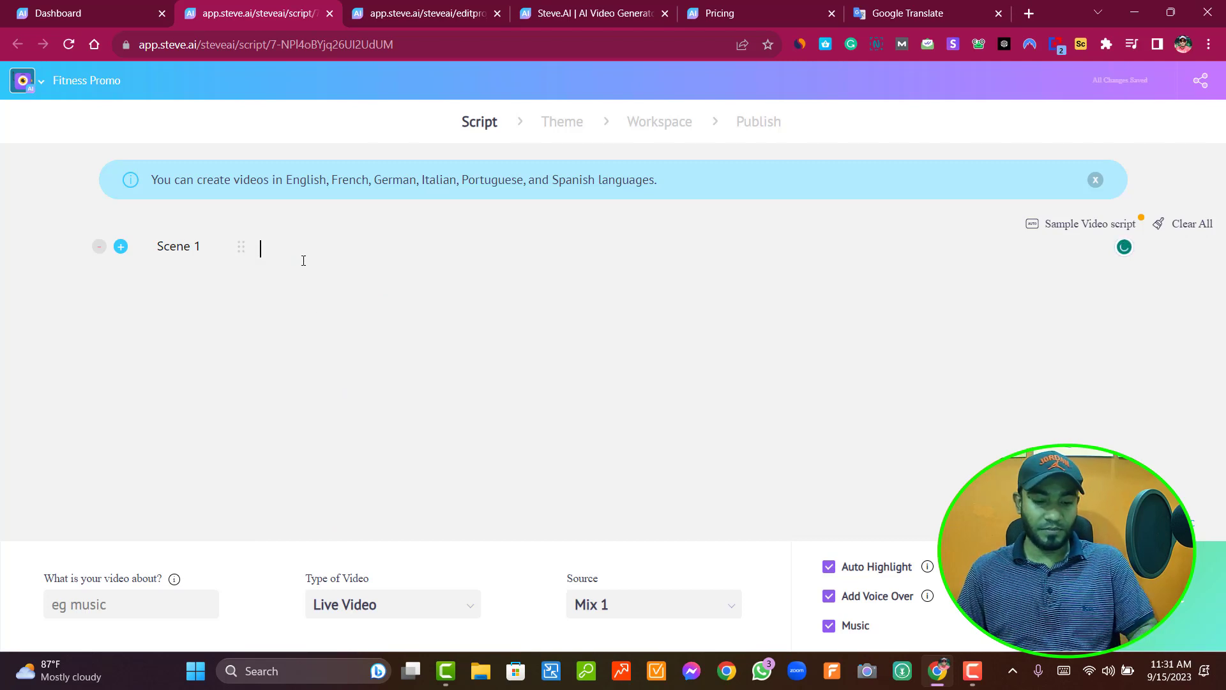
{"action": "key", "text": "ctrl+v"}
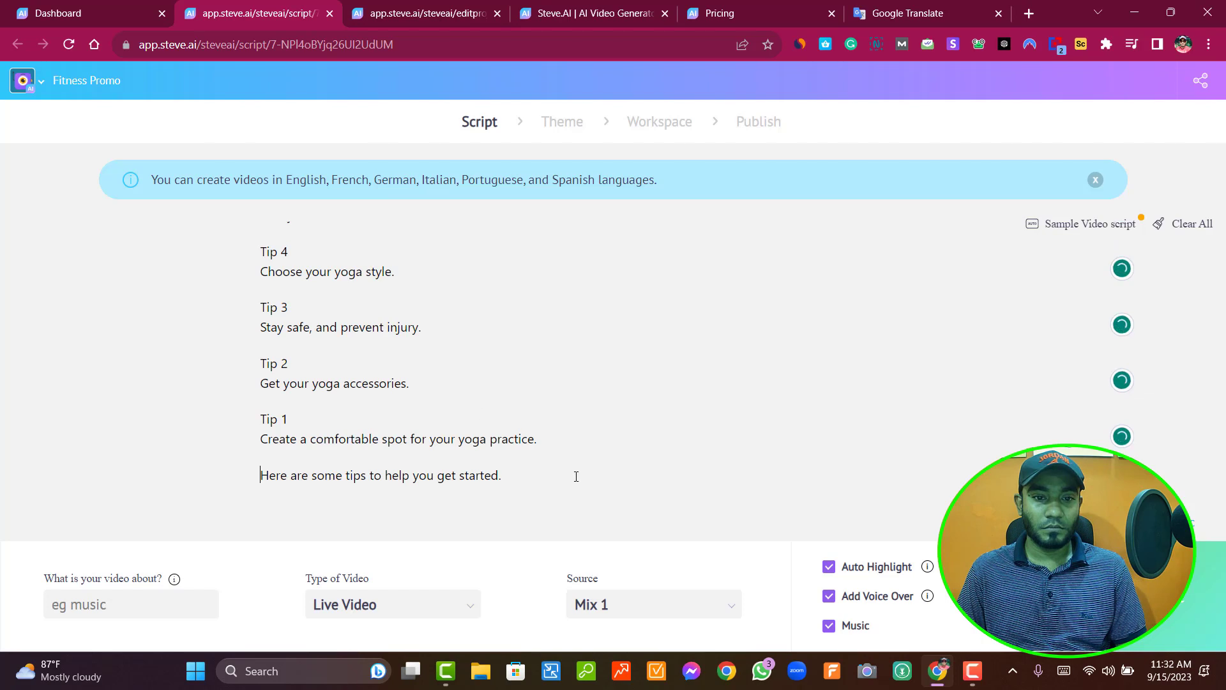
{"action": "scroll", "coordinate": [578, 477], "scroll_direction": "up", "scroll_amount": 3}
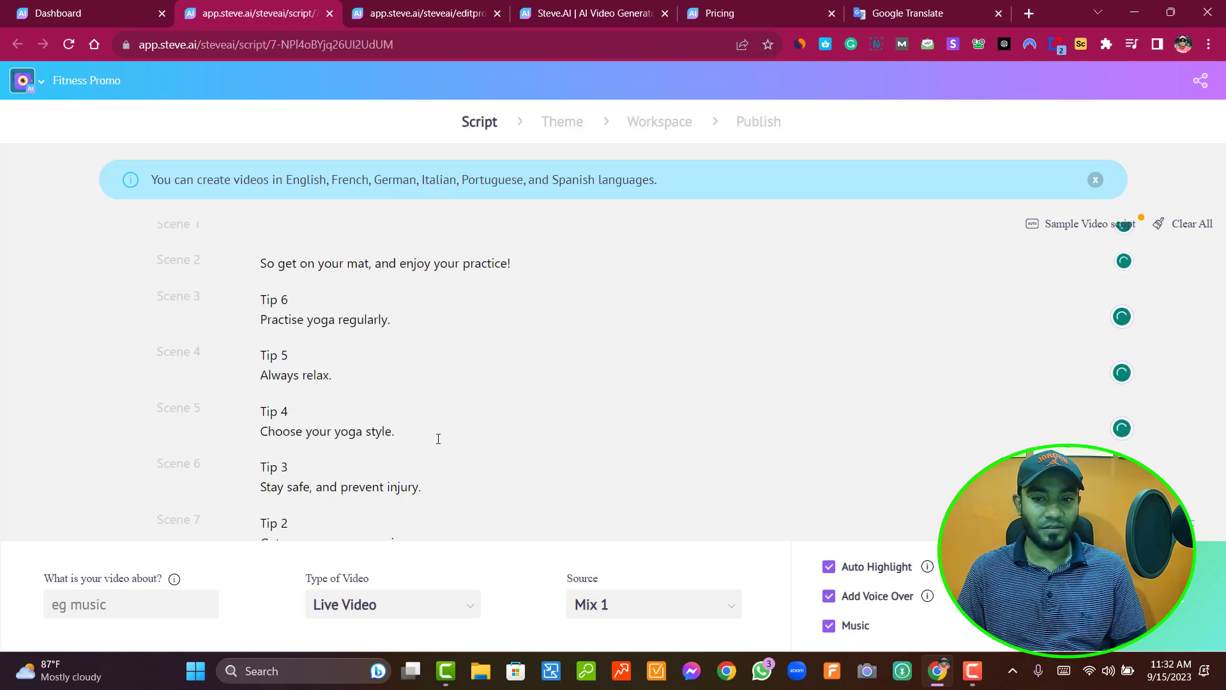
{"action": "scroll", "coordinate": [206, 534], "scroll_direction": "down", "scroll_amount": 3}
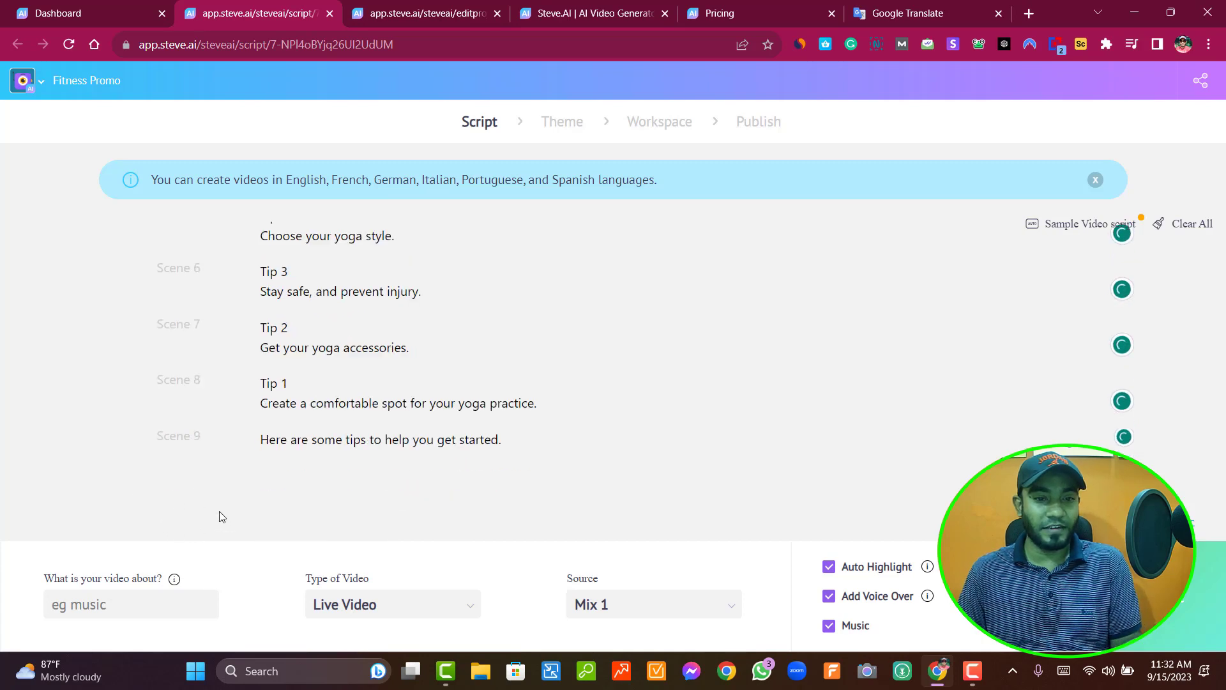
{"action": "scroll", "coordinate": [494, 432], "scroll_direction": "up", "scroll_amount": 3}
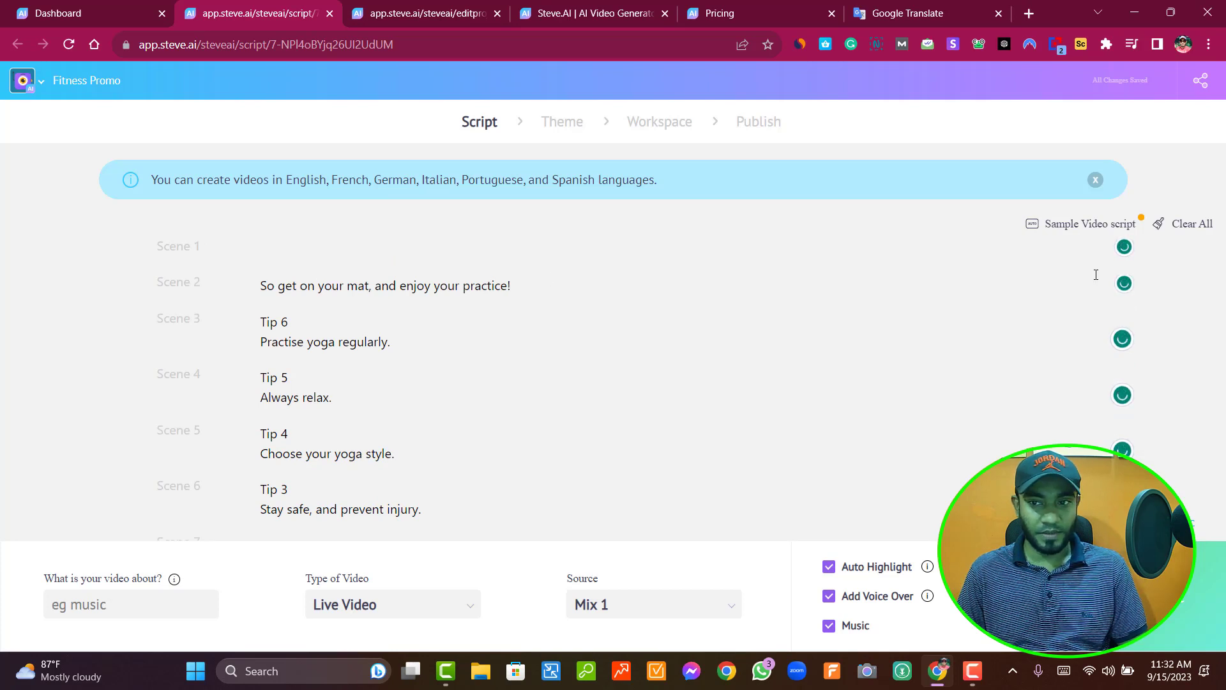
{"action": "scroll", "coordinate": [307, 411], "scroll_direction": "down", "scroll_amount": 3}
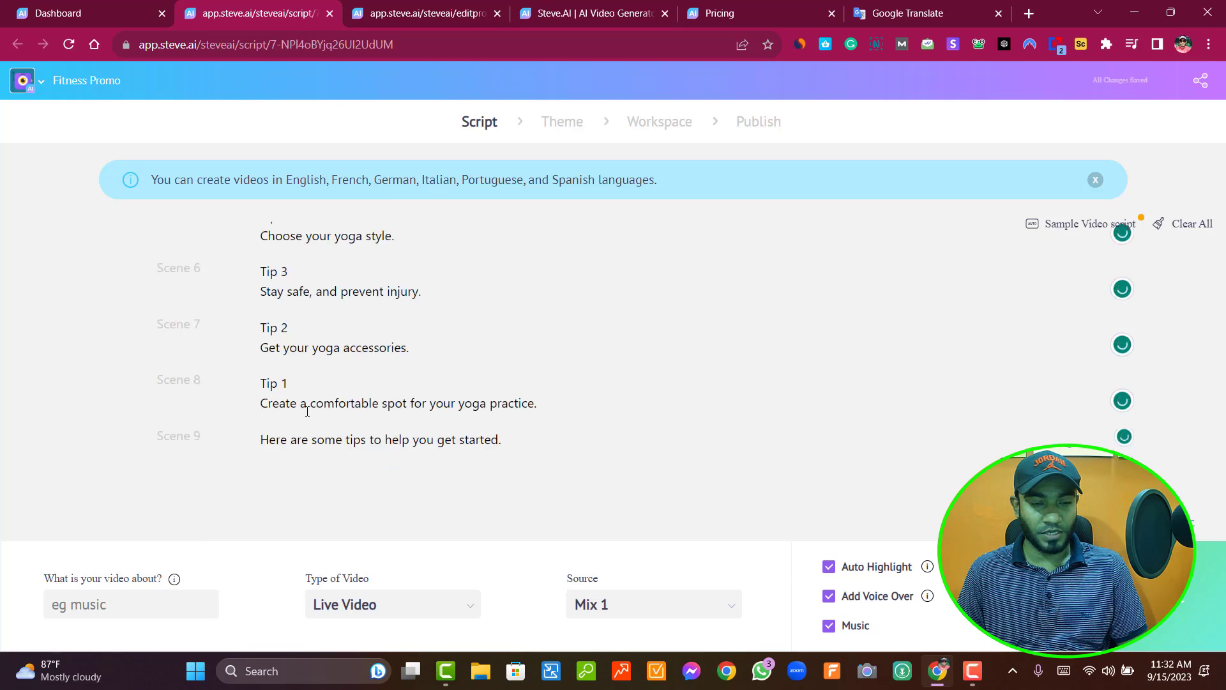
{"action": "scroll", "coordinate": [307, 411], "scroll_direction": "up", "scroll_amount": 3}
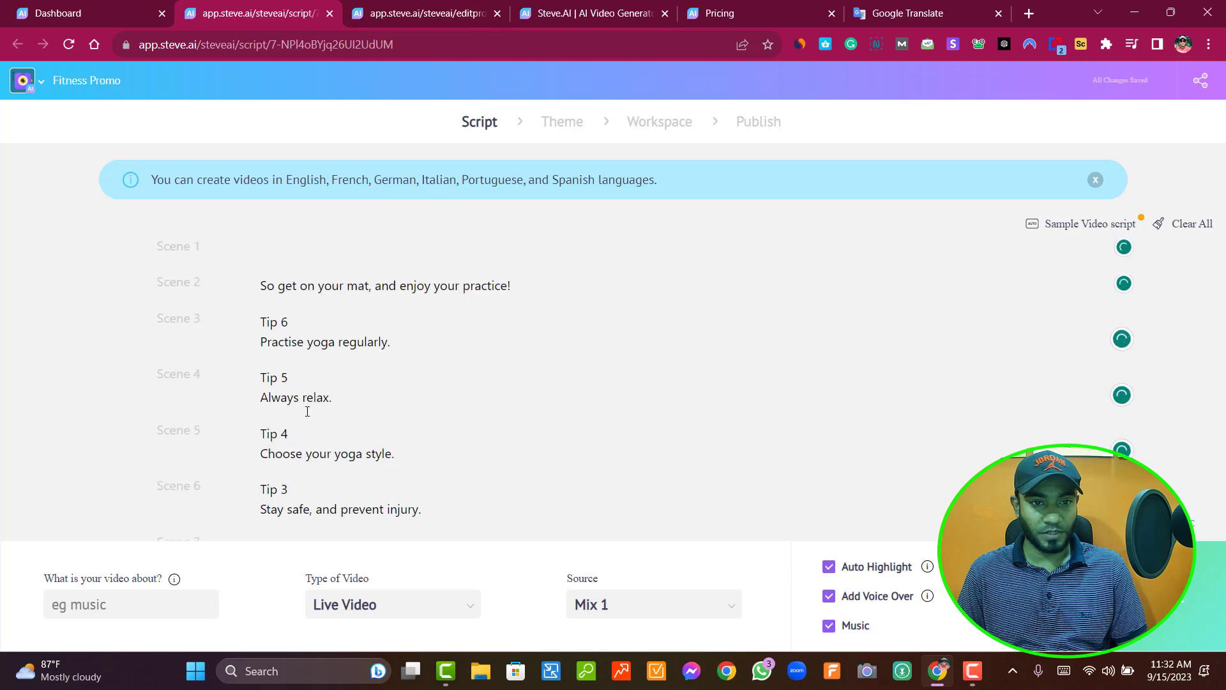
Clear the reversed script and re-enter the yoga script in order, from "Want to practise yoga at home, effortlessly?" through Tips 1 to 6 to the closing line.
{"action": "left_click", "coordinate": [1192, 224]}
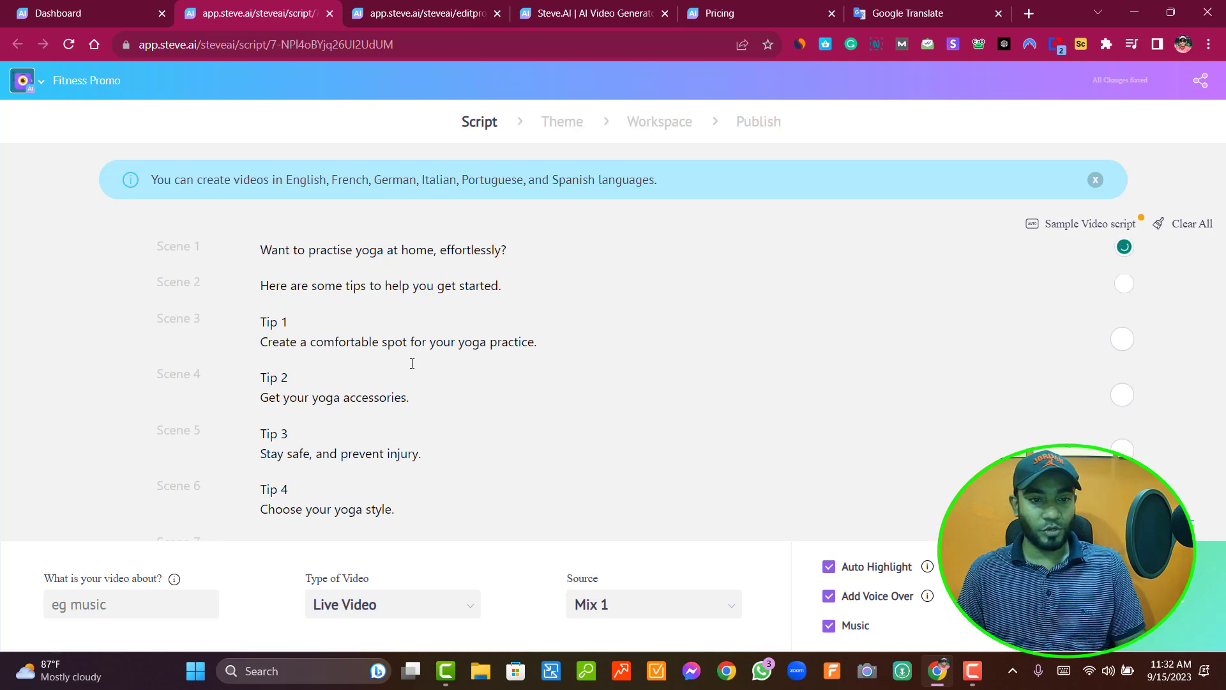
{"action": "scroll", "coordinate": [396, 364], "scroll_direction": "down", "scroll_amount": 3}
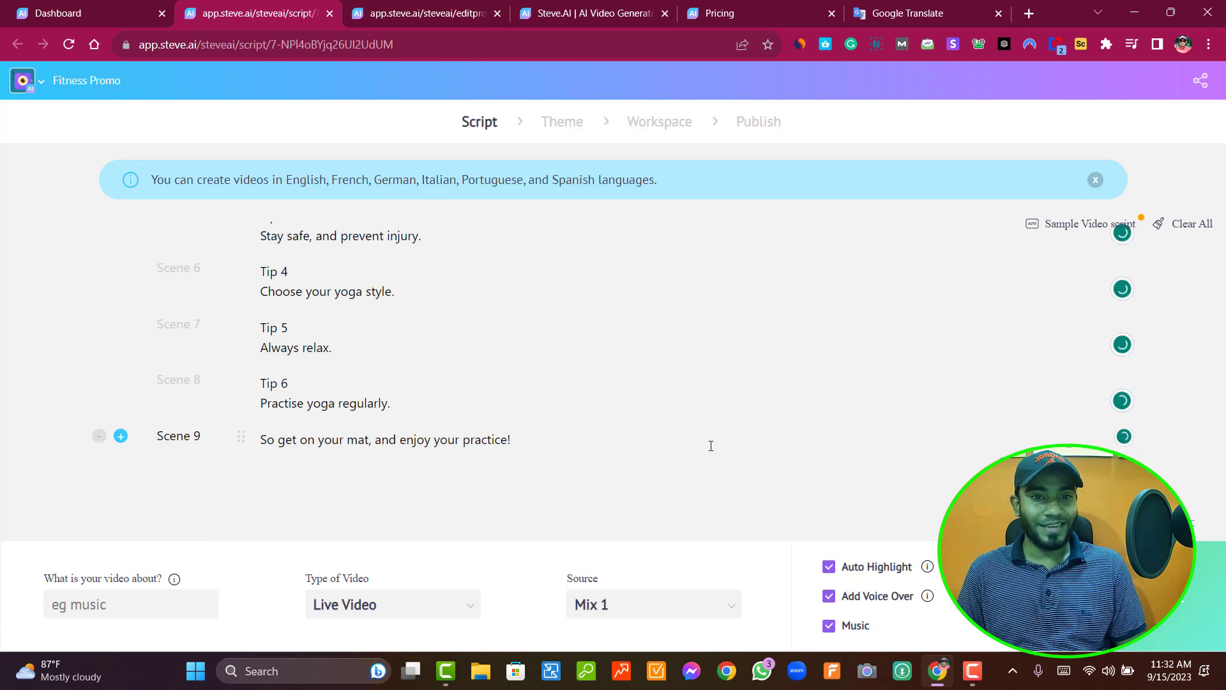
{"action": "scroll", "coordinate": [711, 446], "scroll_direction": "up", "scroll_amount": 3}
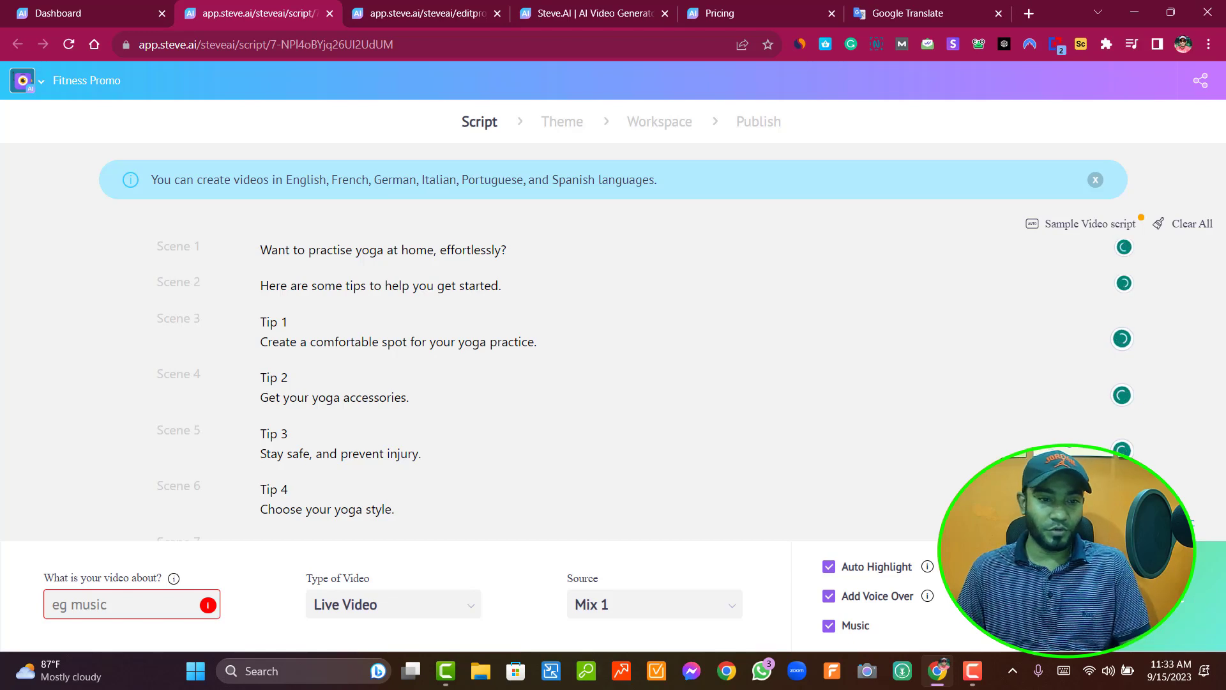
{"action": "left_click", "coordinate": [80, 607]}
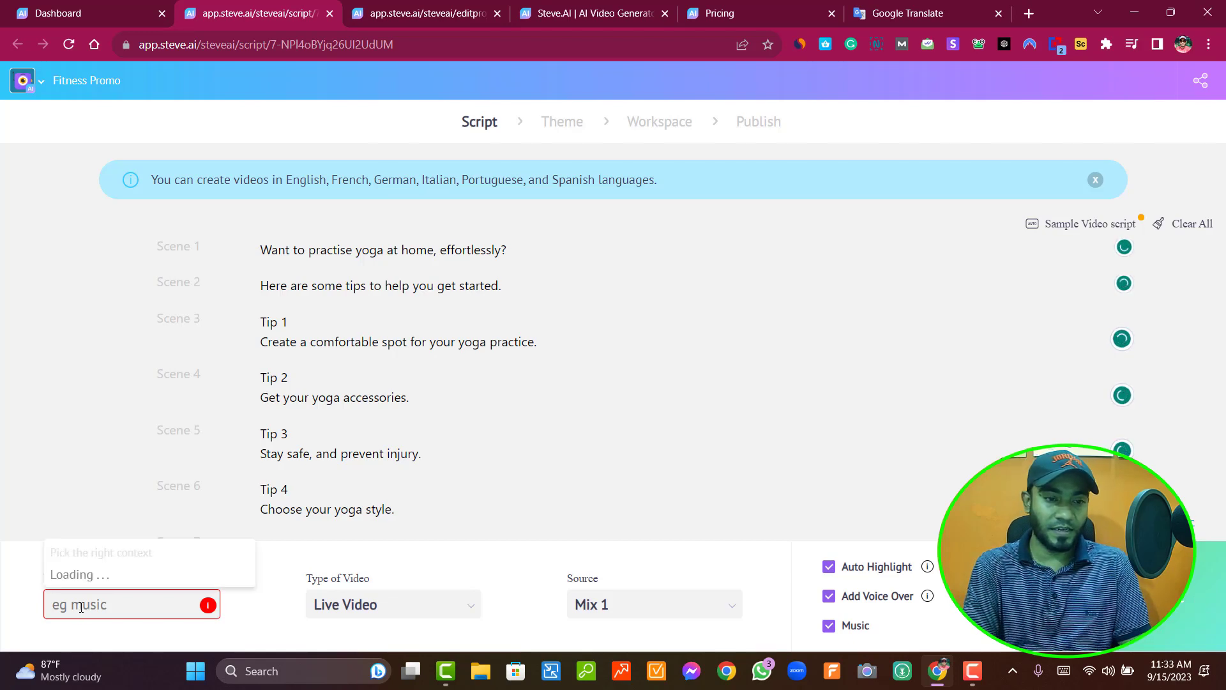
{"action": "type", "text": "fi"}
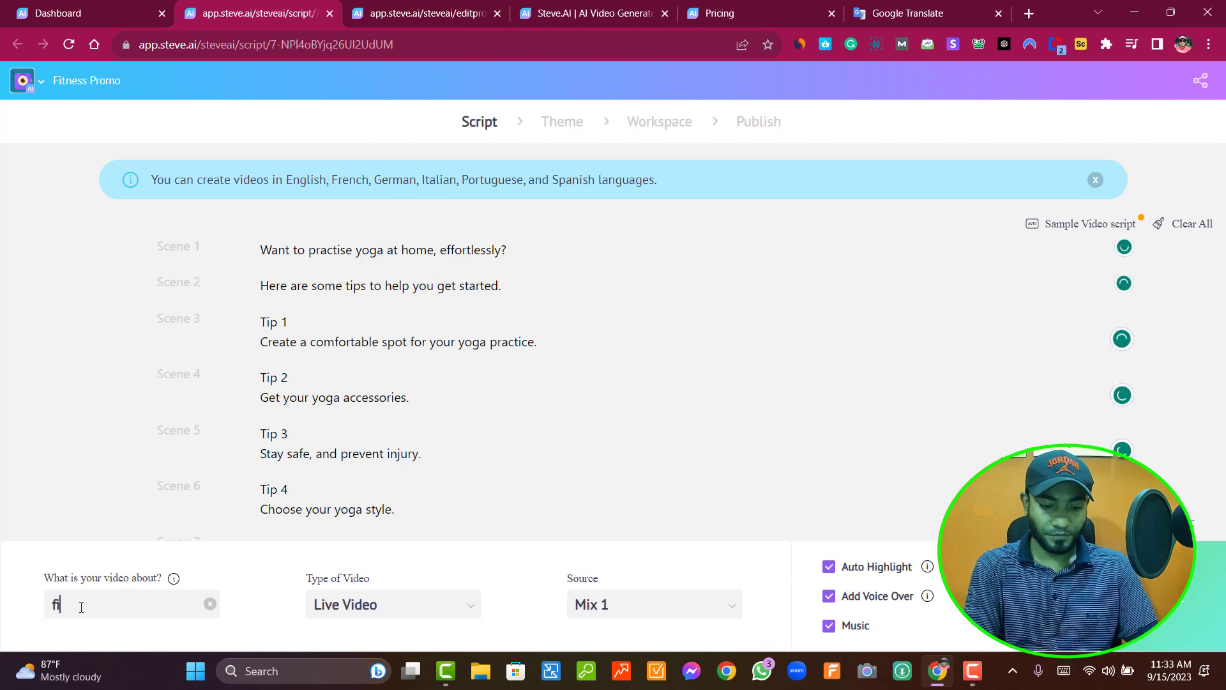
{"action": "type", "text": "tness"}
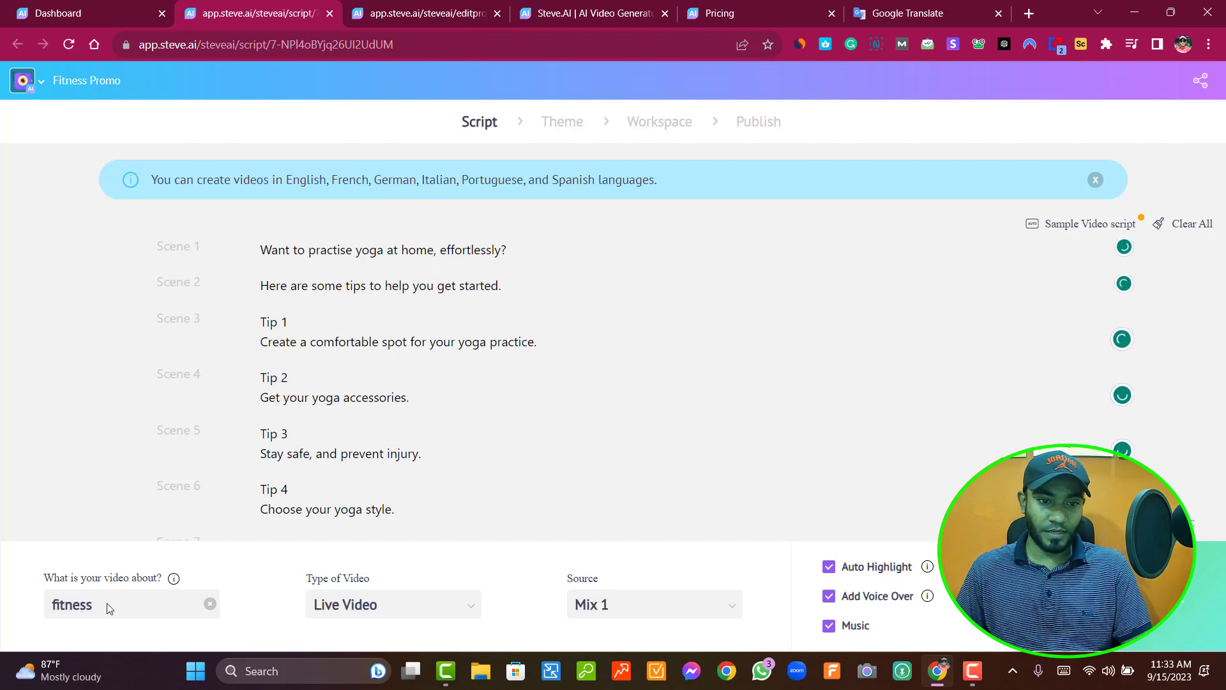
{"action": "left_click_drag", "start_coordinate": [1, 598], "coordinate": [2, 601]}
{"action": "key", "text": "BackSpace"}
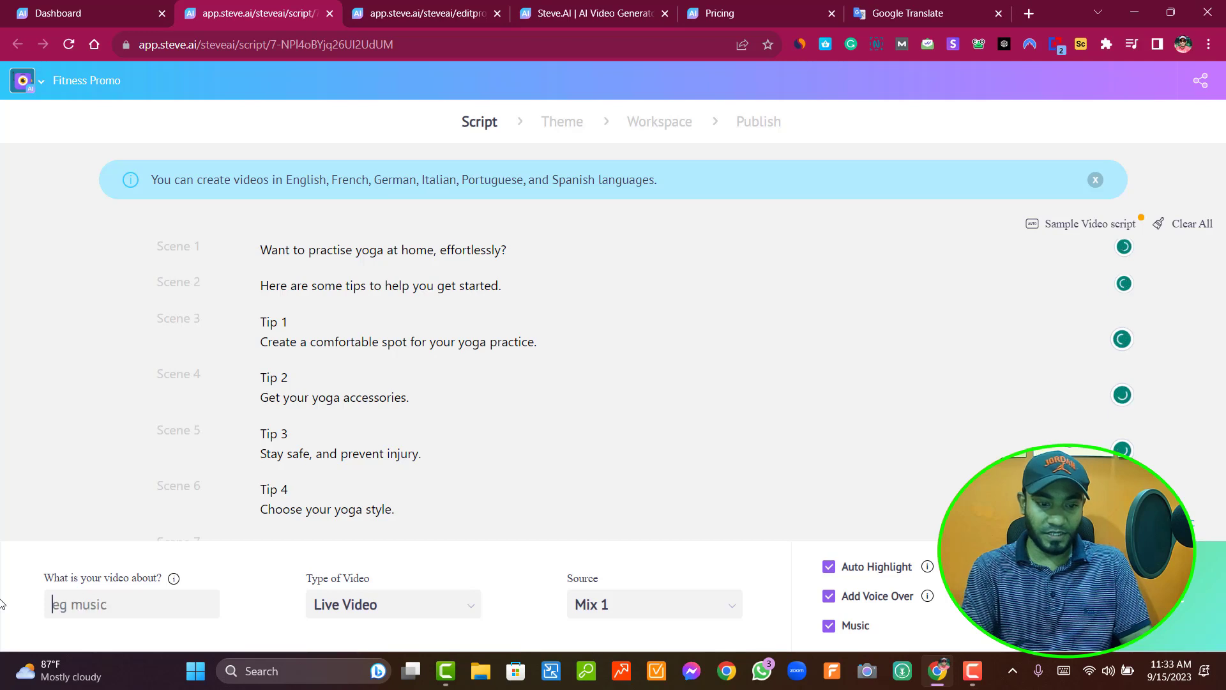
Set what the video is about to yoga and proceed to the theme selection.
{"action": "type", "text": "yo"}
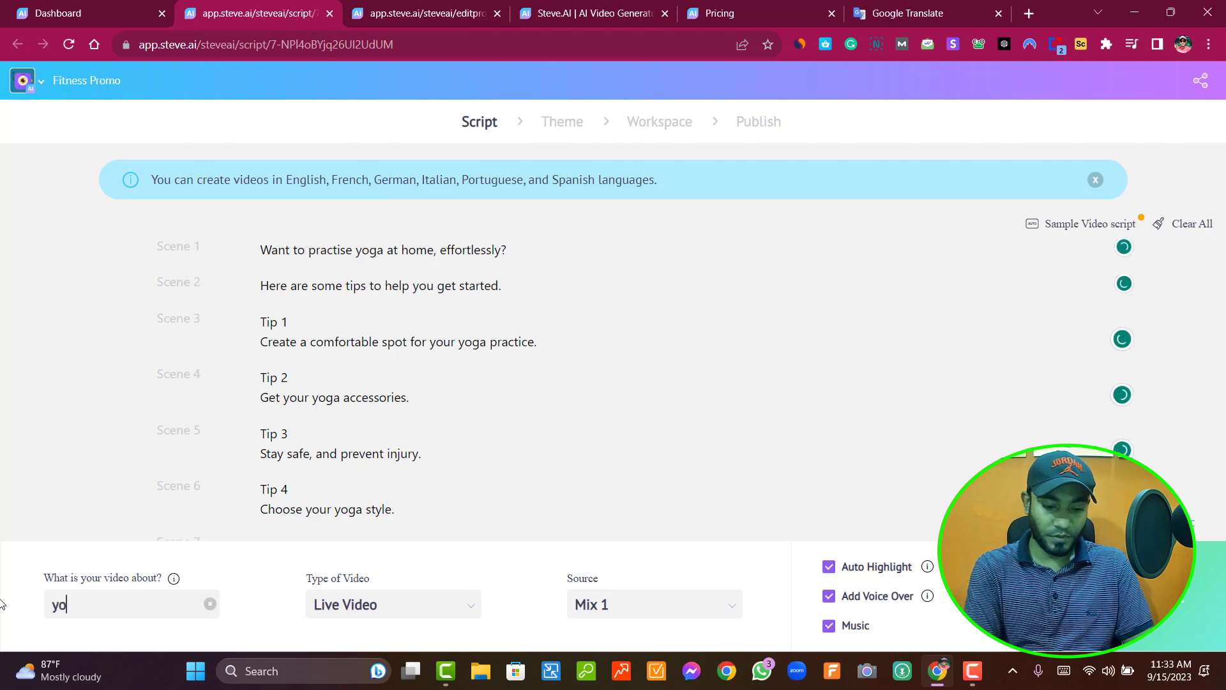
{"action": "type", "text": "ga"}
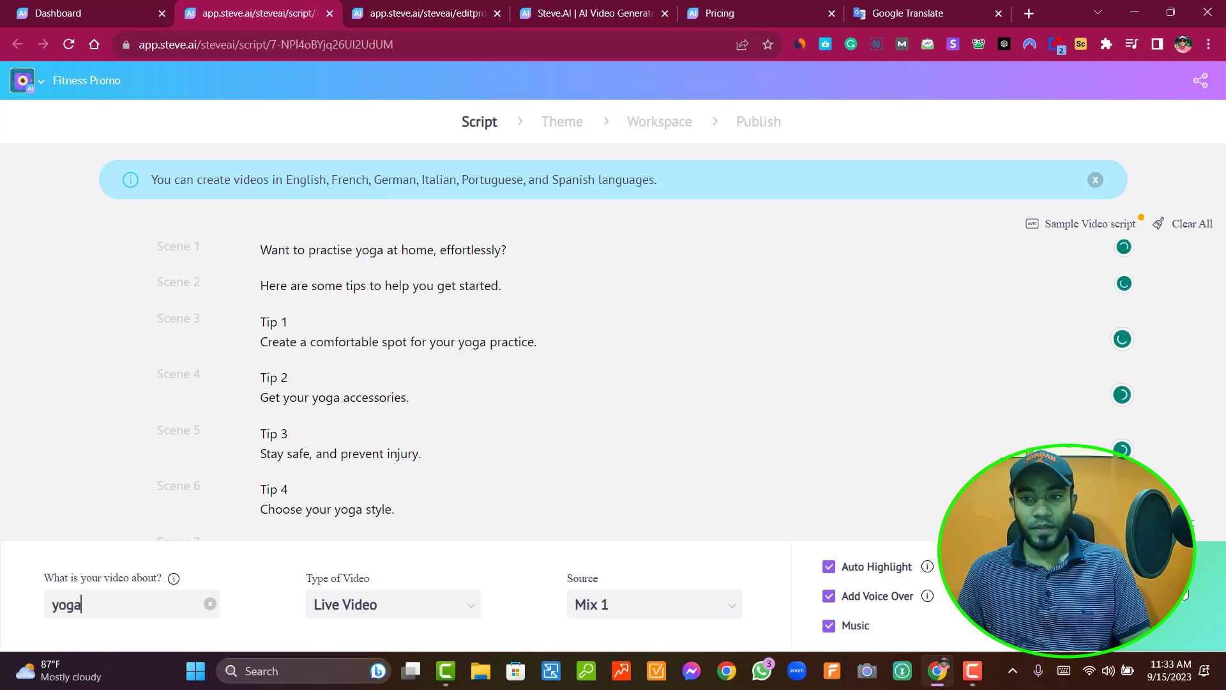
{"action": "key", "text": "Return"}
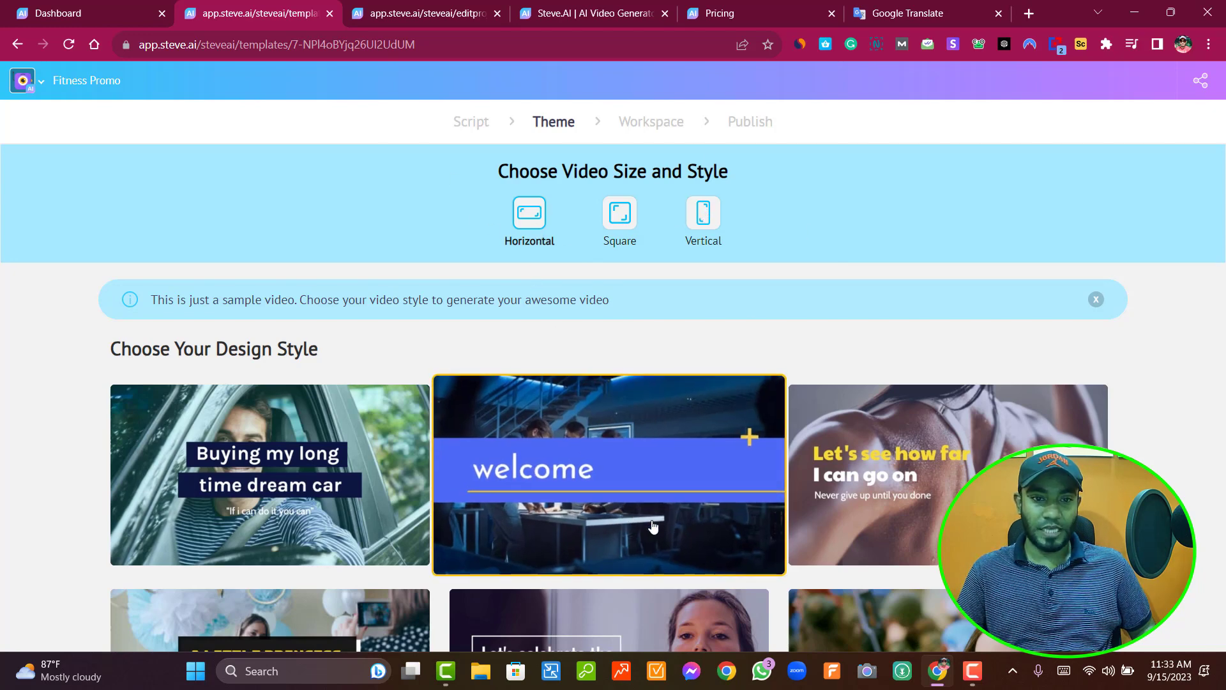
Preview the available design styles in both rows of the theme gallery.
{"action": "scroll", "coordinate": [652, 526], "scroll_direction": "down", "scroll_amount": 1}
{"action": "mouse_move", "coordinate": [308, 404]}
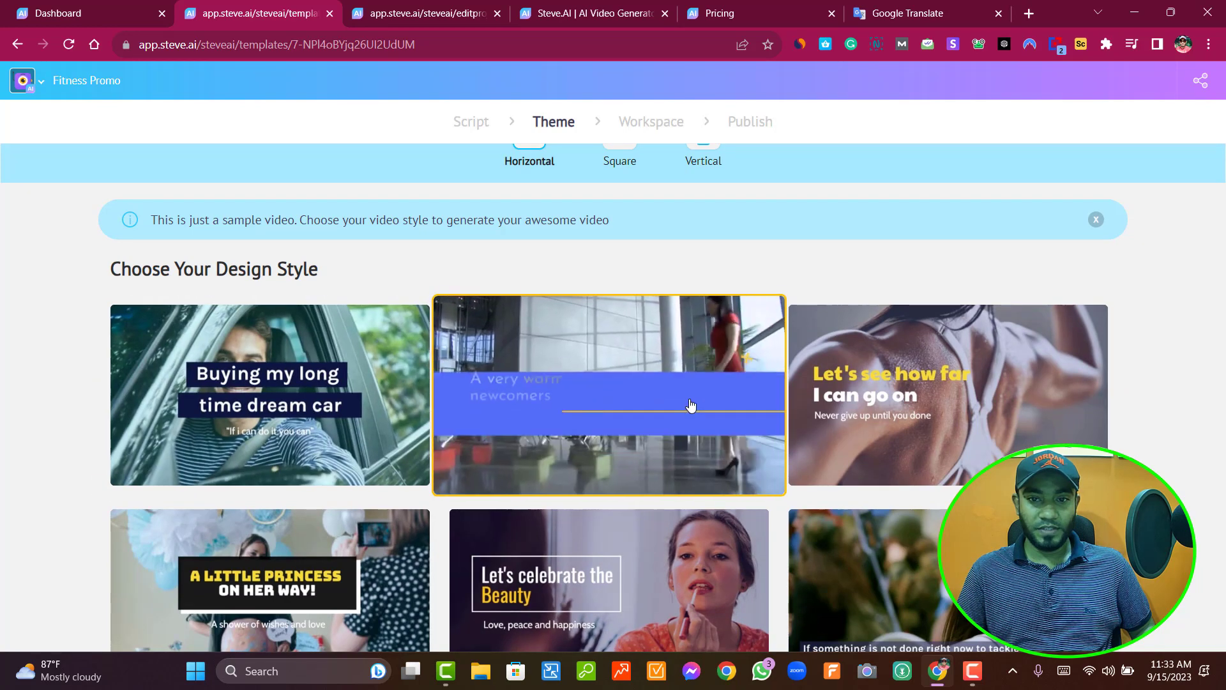
{"action": "mouse_move", "coordinate": [850, 374]}
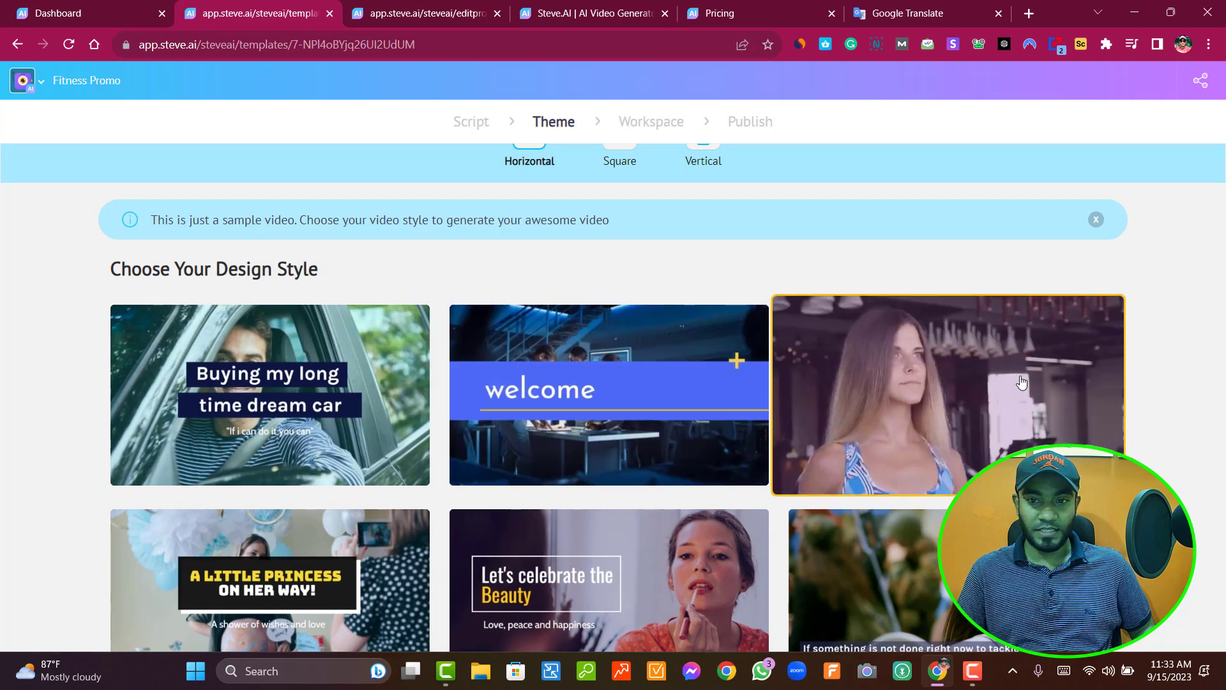
{"action": "scroll", "coordinate": [1022, 382], "scroll_direction": "down", "scroll_amount": 1}
{"action": "mouse_move", "coordinate": [711, 523]}
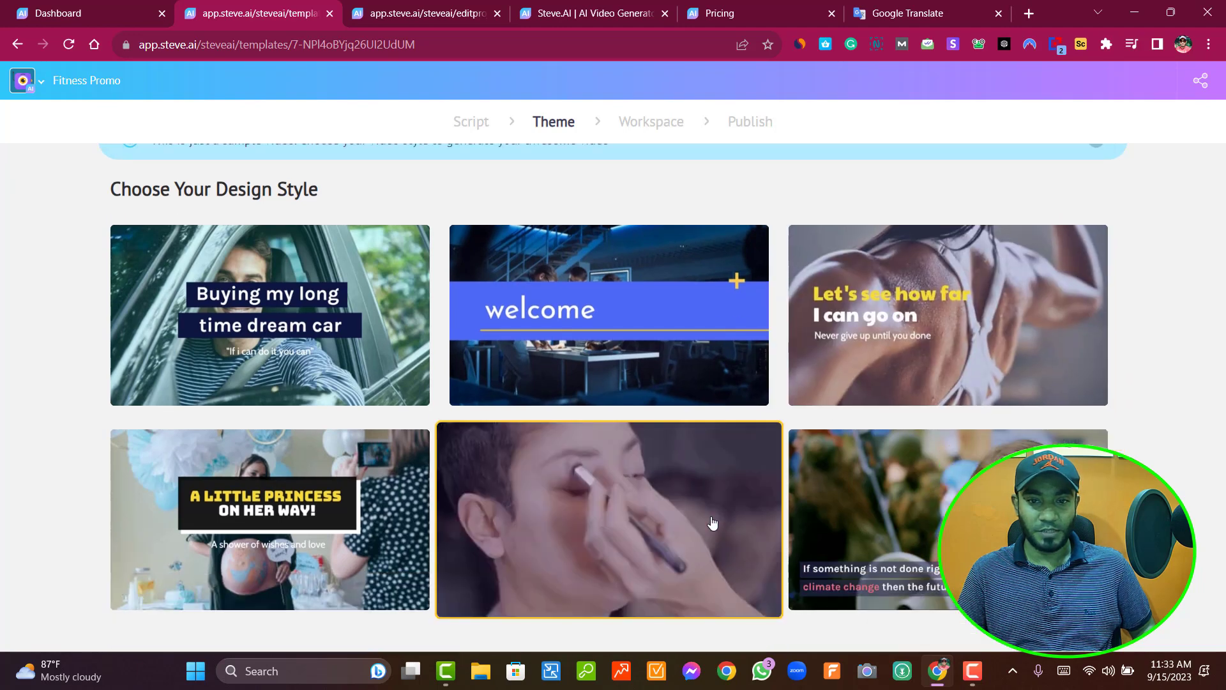
{"action": "mouse_move", "coordinate": [257, 486]}
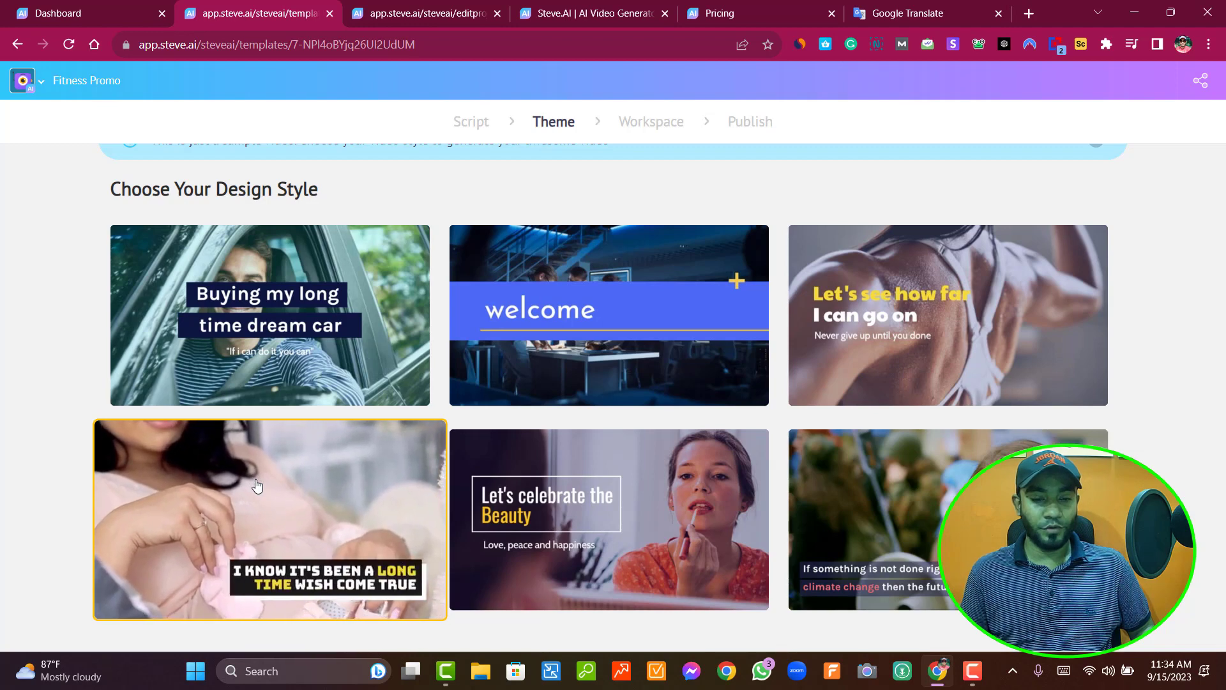
{"action": "scroll", "coordinate": [239, 487], "scroll_direction": "down", "scroll_amount": 1}
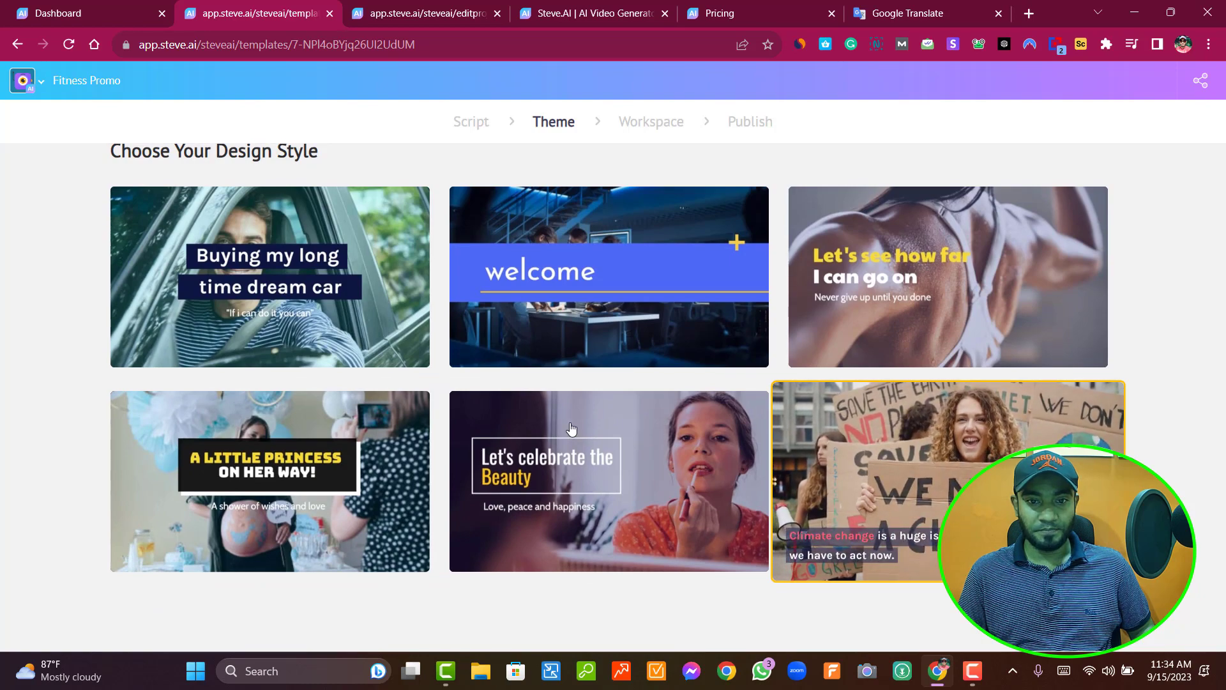
{"action": "scroll", "coordinate": [614, 472], "scroll_direction": "up", "scroll_amount": 1}
{"action": "scroll", "coordinate": [639, 499], "scroll_direction": "down", "scroll_amount": 1}
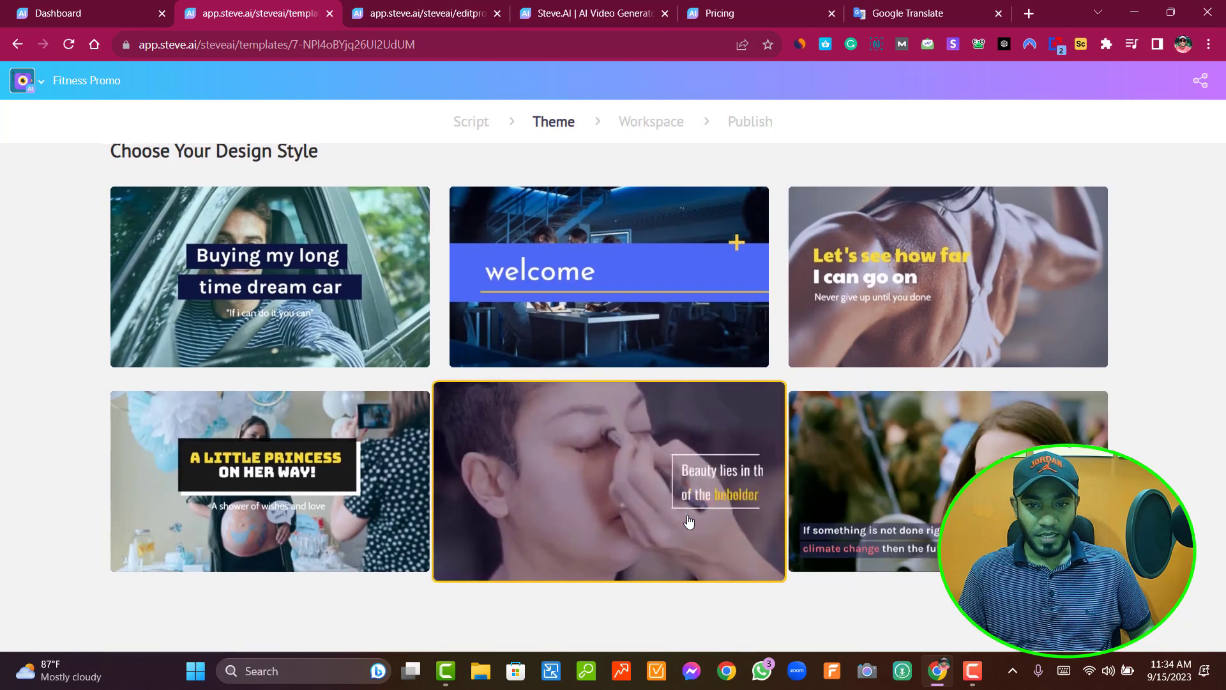
Generate the horizontal video with the "Buying my long time dream car" design style.
{"action": "scroll", "coordinate": [689, 522], "scroll_direction": "up", "scroll_amount": 3}
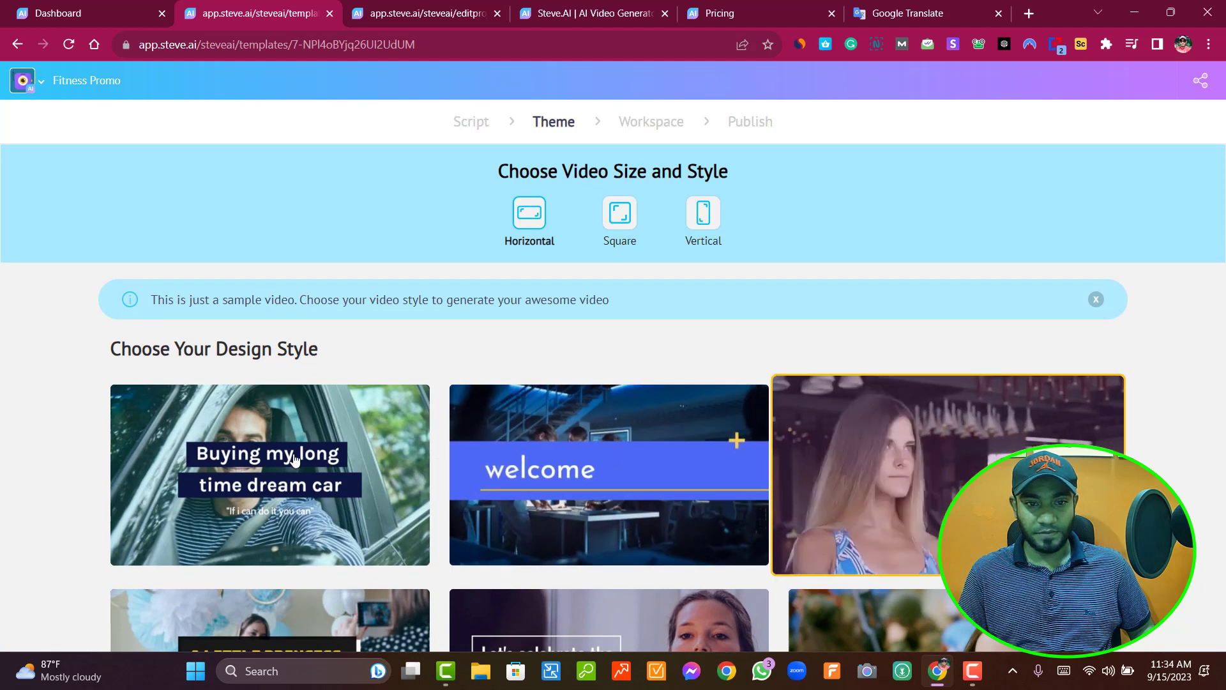
{"action": "mouse_move", "coordinate": [295, 460]}
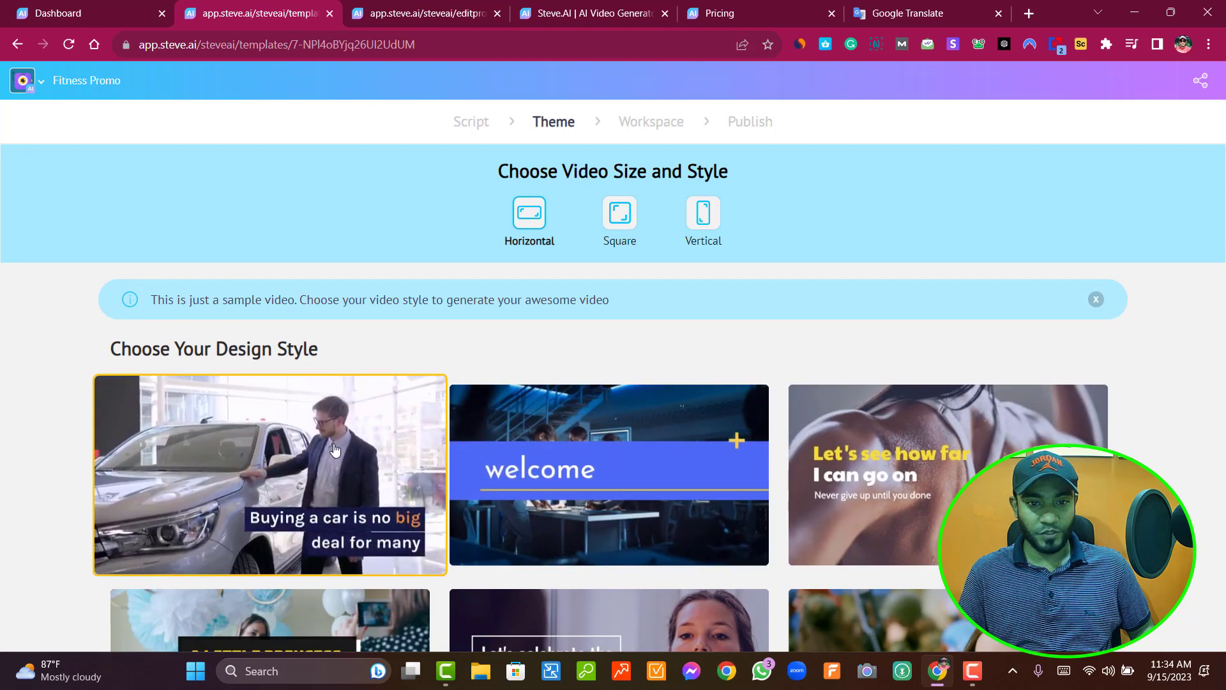
{"action": "left_click", "coordinate": [294, 471]}
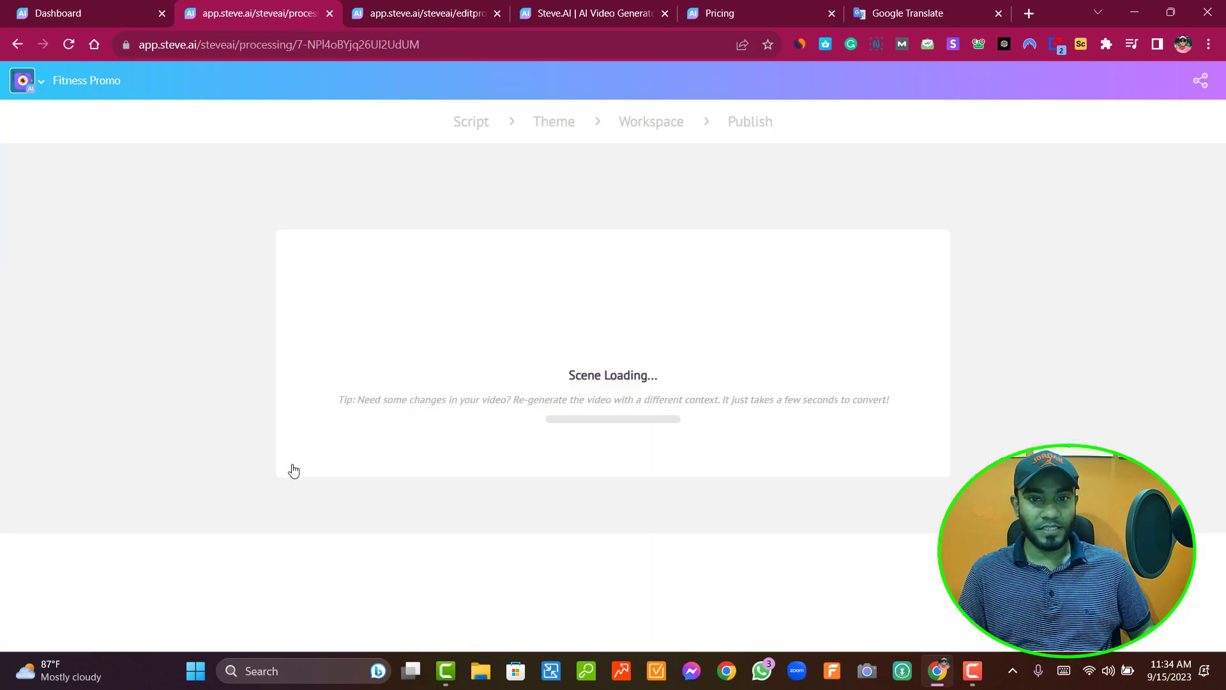